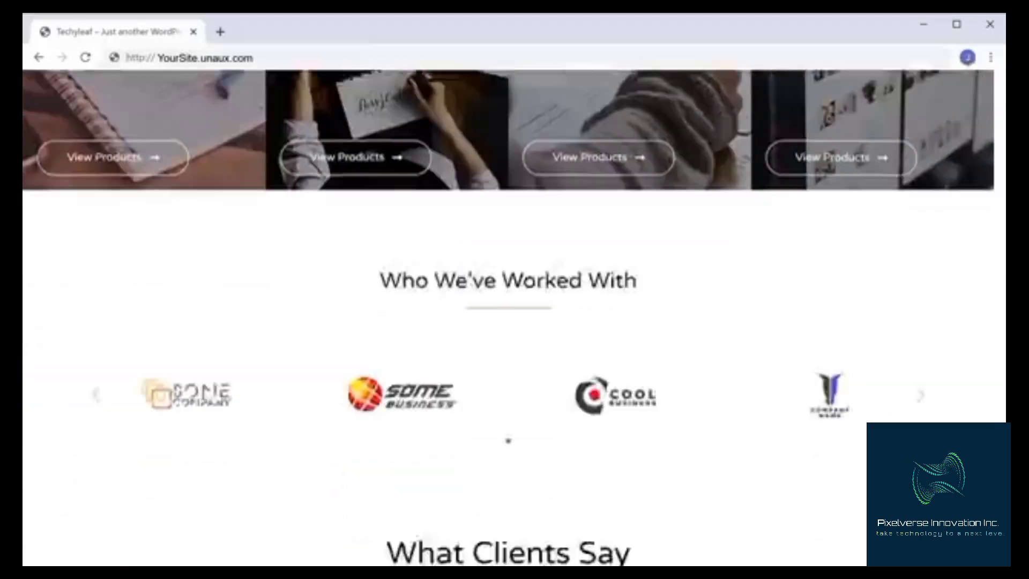
{"action": "scroll", "coordinate": [507, 316], "scroll_direction": "down", "scroll_amount": 2}
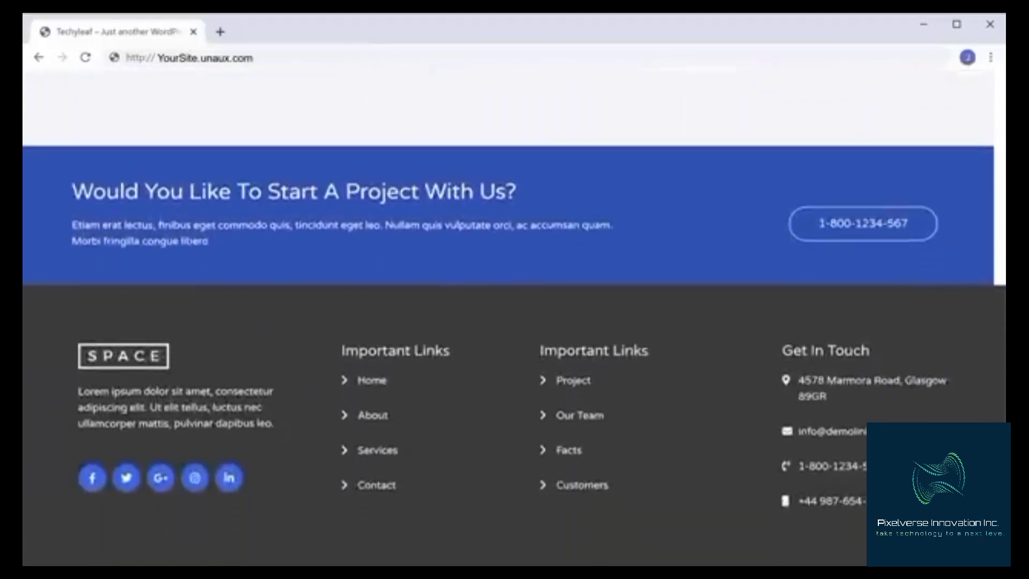
Scroll through the finished website's homepage down to the footer and back up
{"action": "scroll", "coordinate": [508, 316], "scroll_direction": "up", "scroll_amount": 20}
{"action": "scroll", "coordinate": [508, 316], "scroll_direction": "up", "scroll_amount": 5}
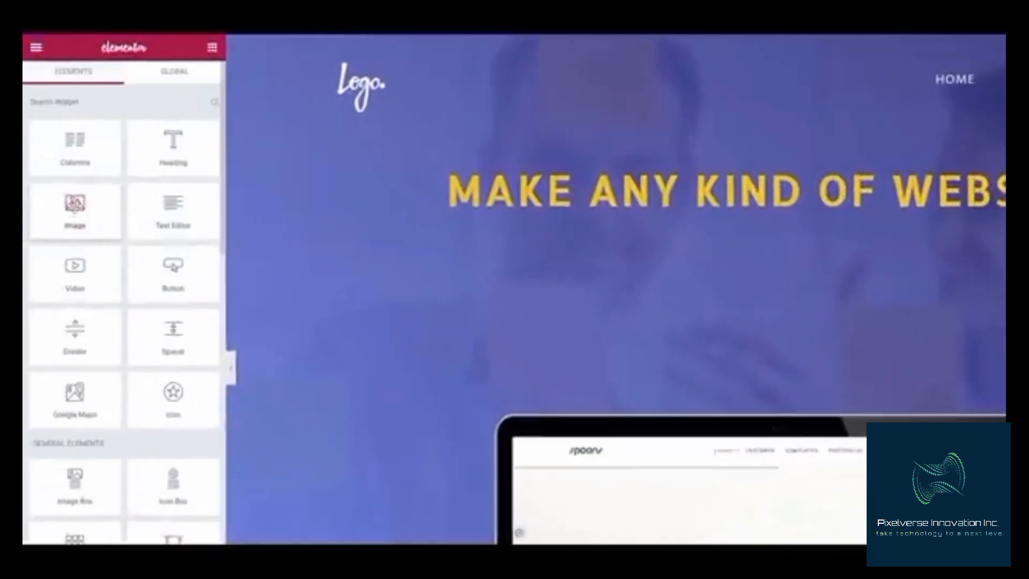
{"action": "left_click_drag", "start_coordinate": [74, 209], "coordinate": [738, 166]}
{"action": "left_click_drag", "start_coordinate": [172, 206], "coordinate": [717, 317]}
{"action": "left_click_drag", "start_coordinate": [515, 297], "coordinate": [515, 298]}
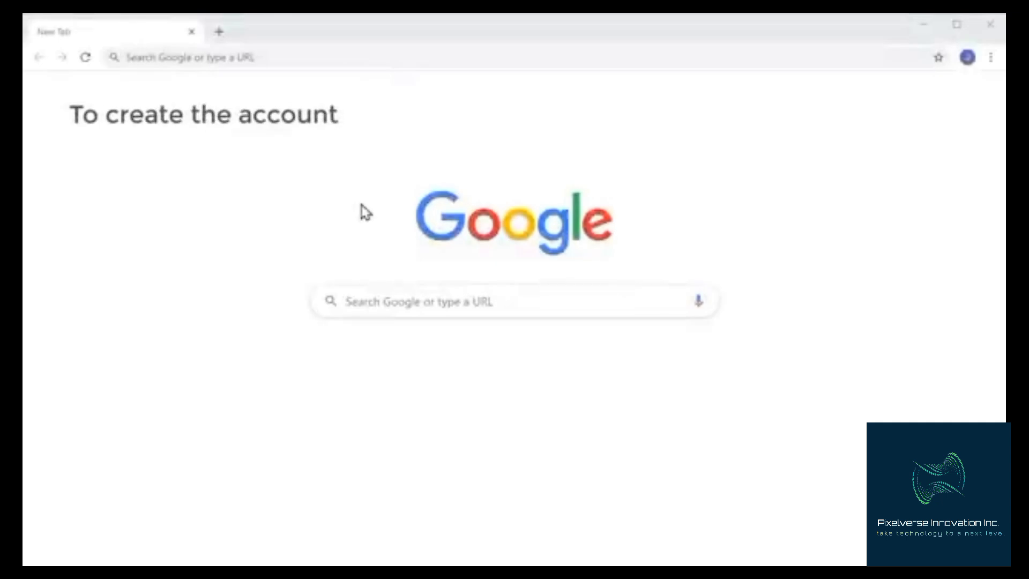
Go to profreehost.com and start registering for a free hosting account
{"action": "left_click", "coordinate": [293, 57]}
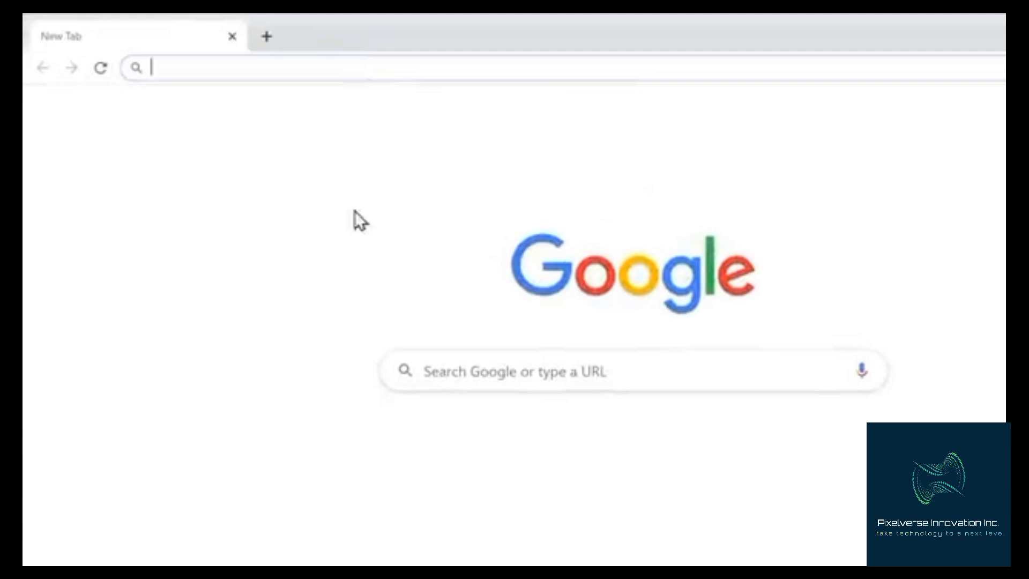
{"action": "type", "text": "profreehost.com"}
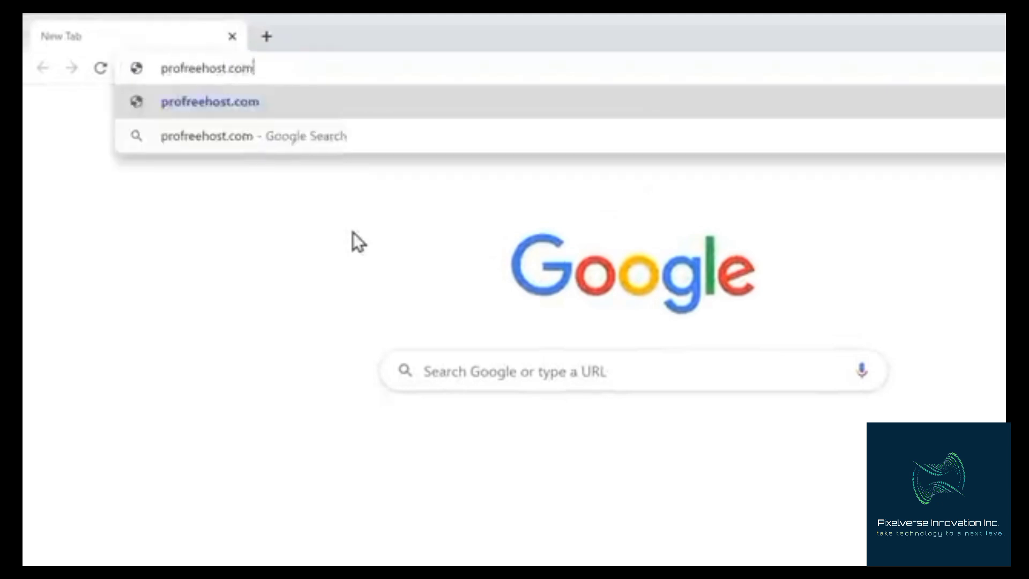
{"action": "key", "text": "Return"}
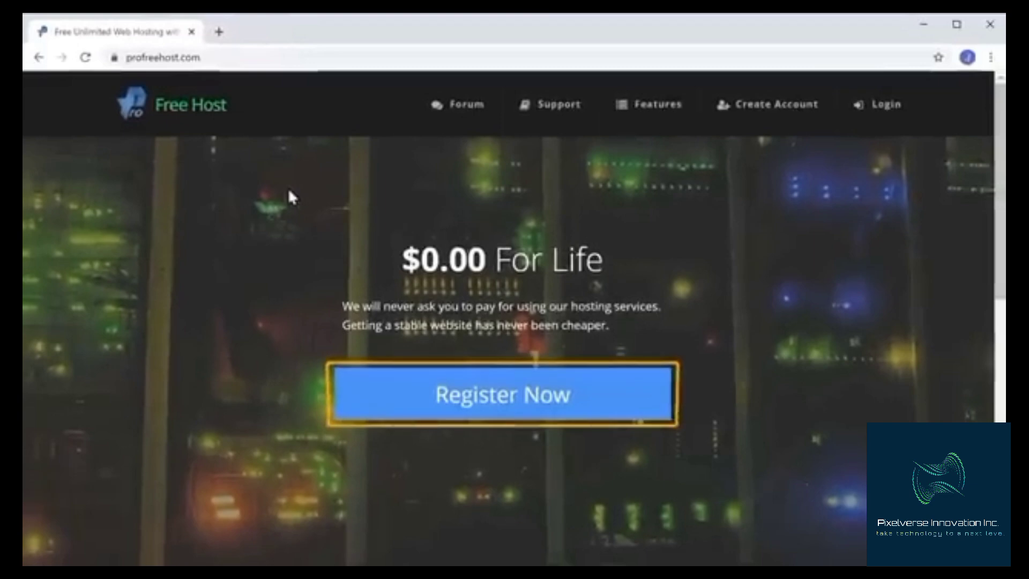
{"action": "left_click", "coordinate": [482, 412]}
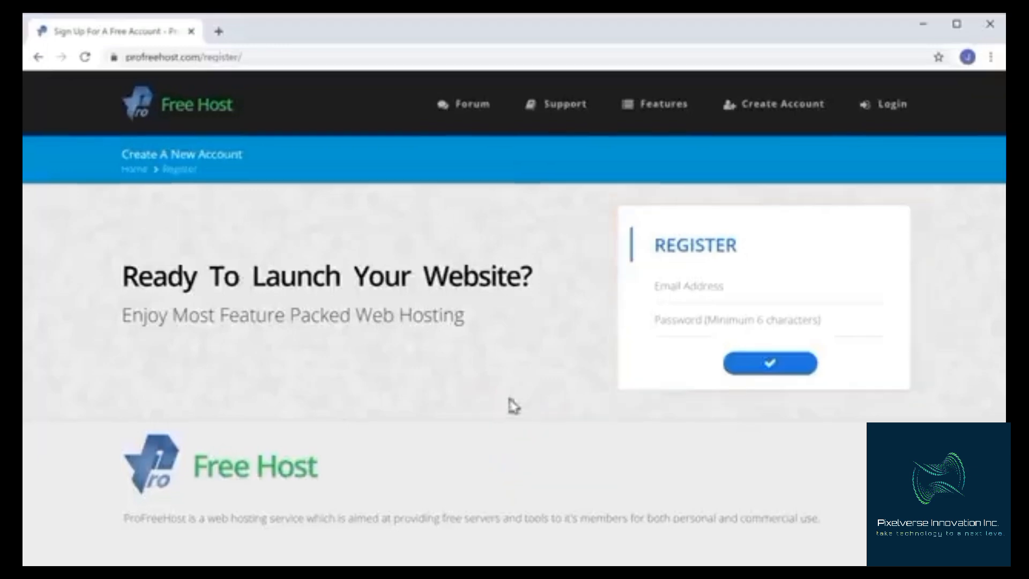
Register a new account with the user's e-mail address and a password
{"action": "left_click", "coordinate": [719, 268]}
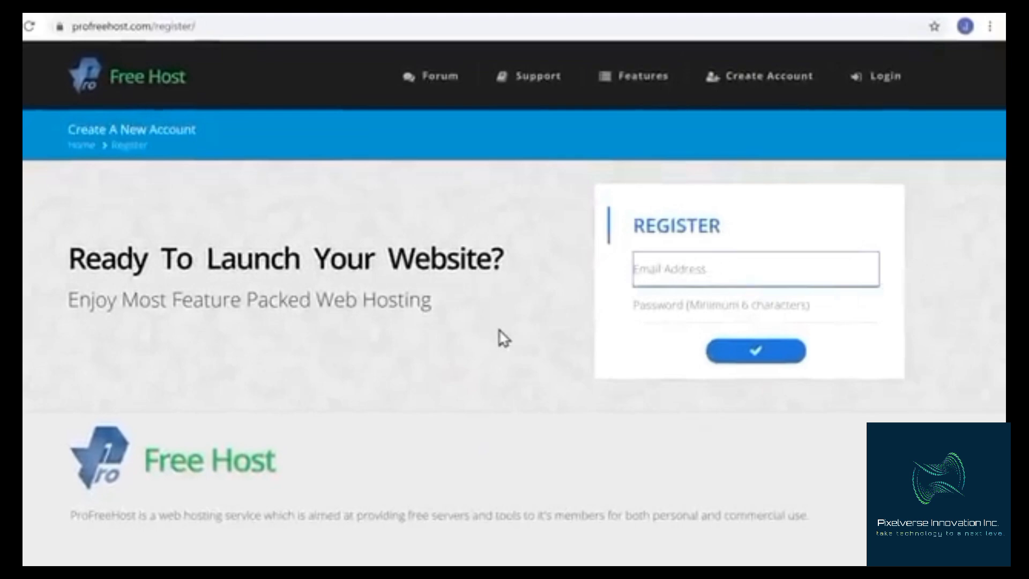
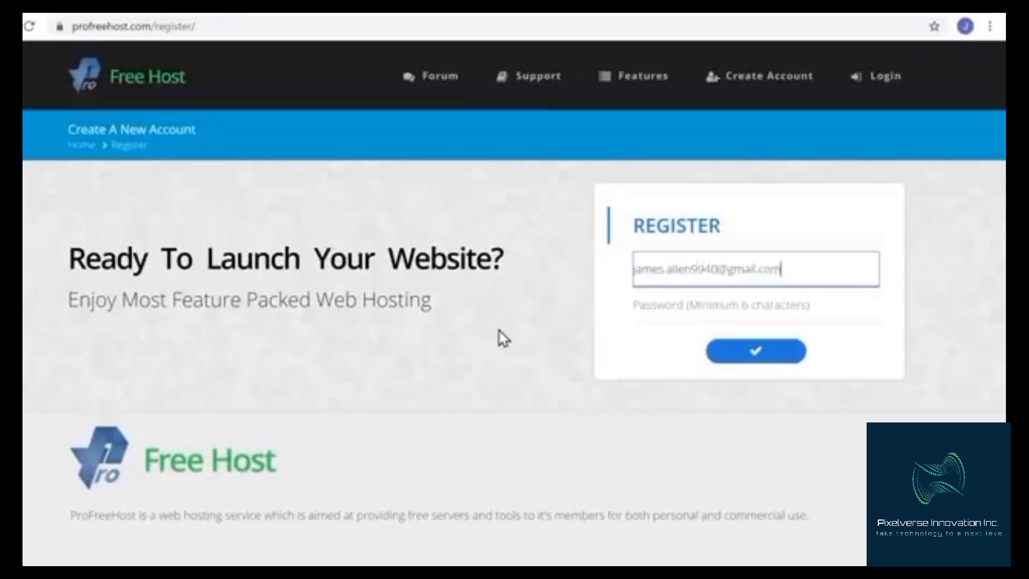
{"action": "key", "text": "Tab"}
{"action": "type", "text": "**"}
{"action": "key", "text": "Tab"}
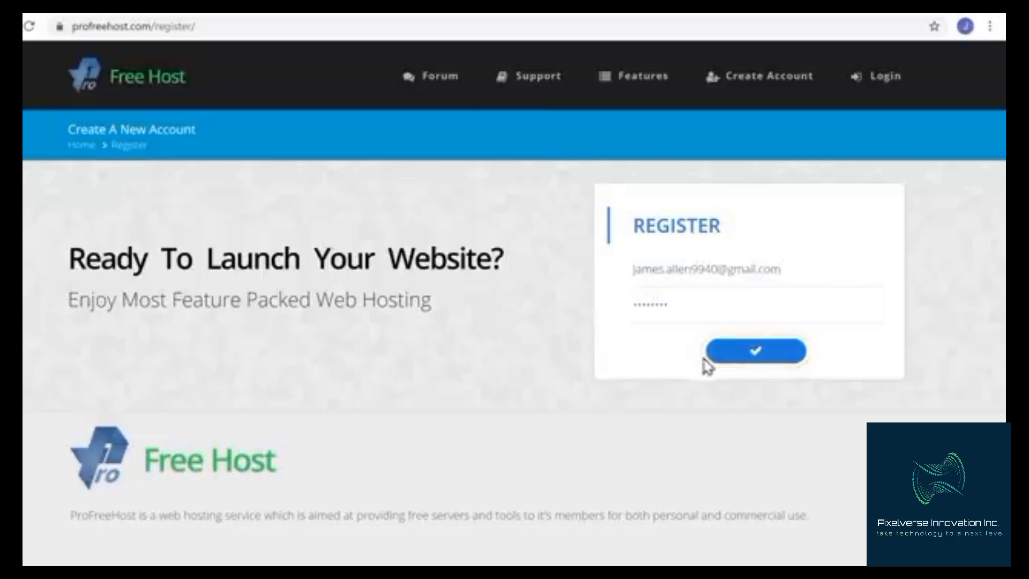
{"action": "left_click", "coordinate": [761, 366]}
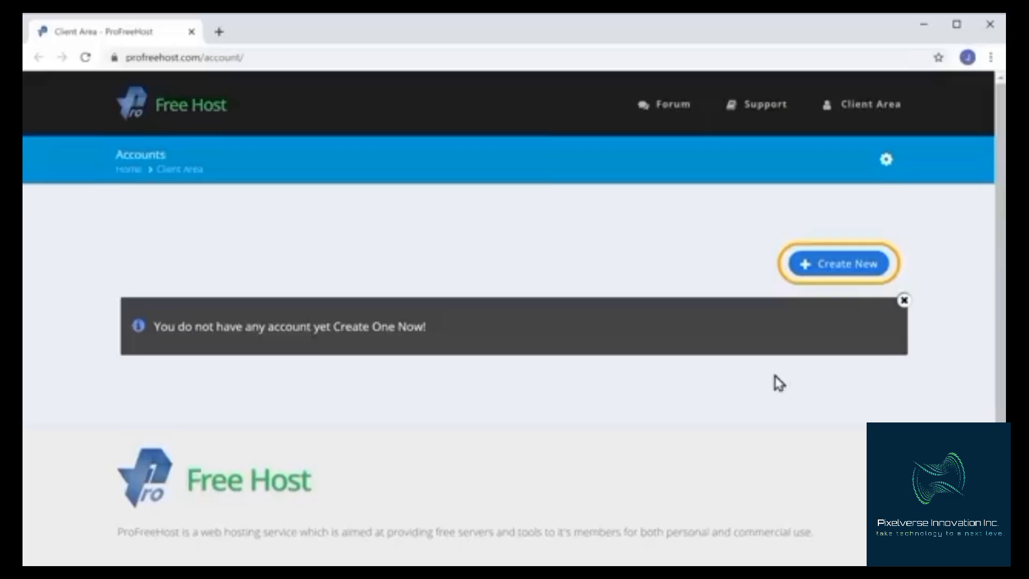
Create a new website with the name techyleaf on the unaux.com domain
{"action": "left_click", "coordinate": [840, 267]}
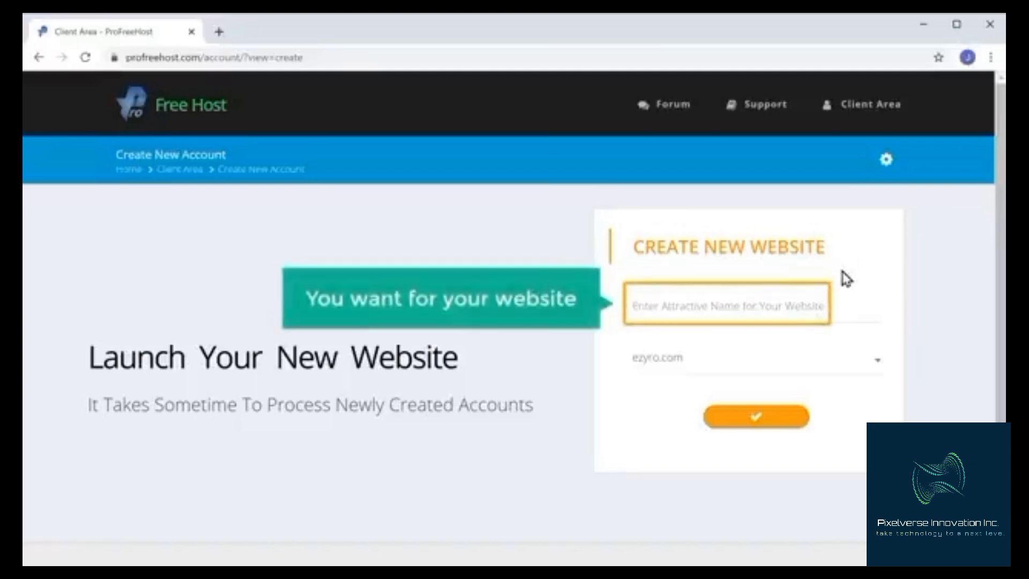
{"action": "left_click", "coordinate": [696, 304]}
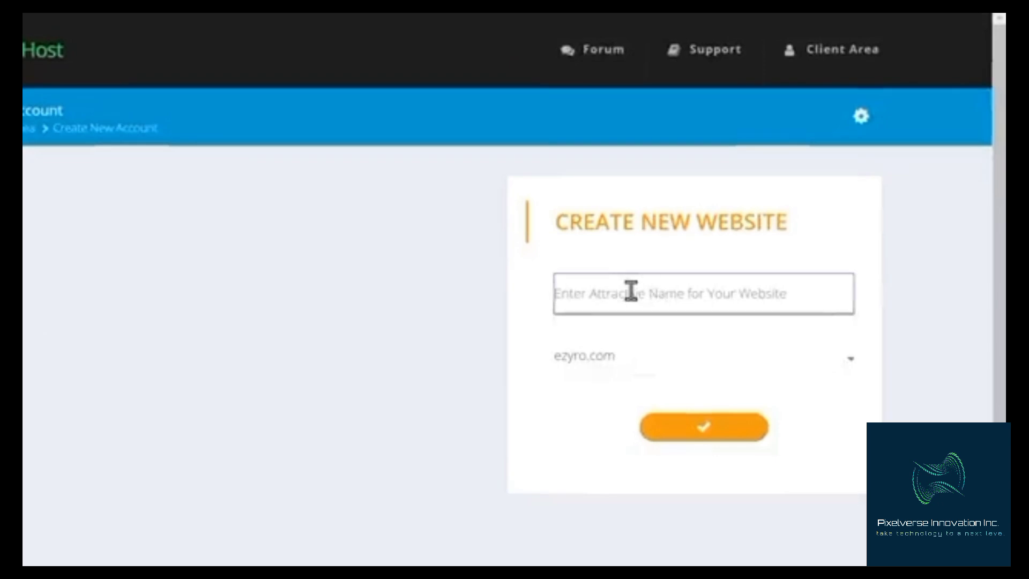
{"action": "type", "text": "tech"}
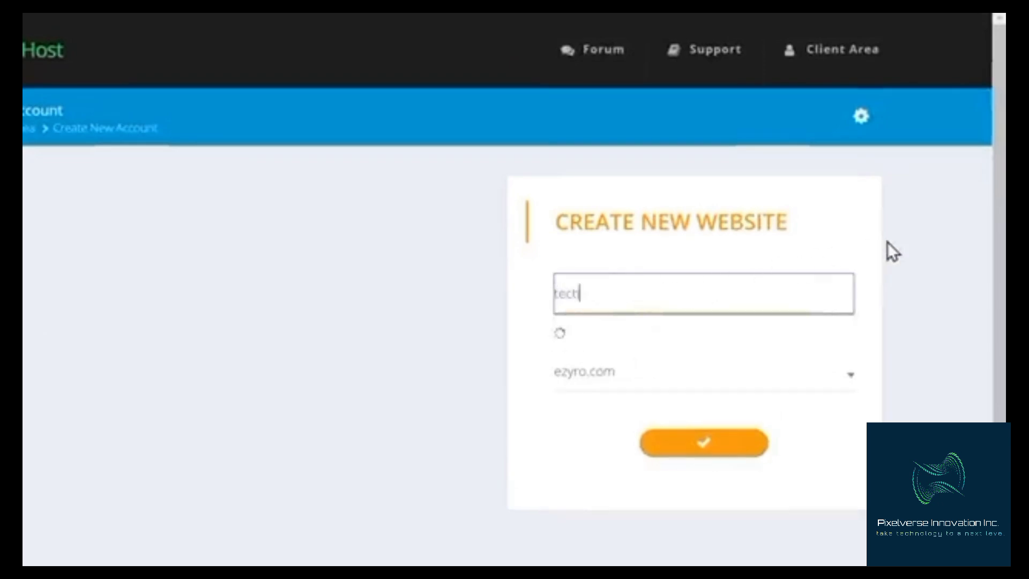
{"action": "type", "text": "yleaf"}
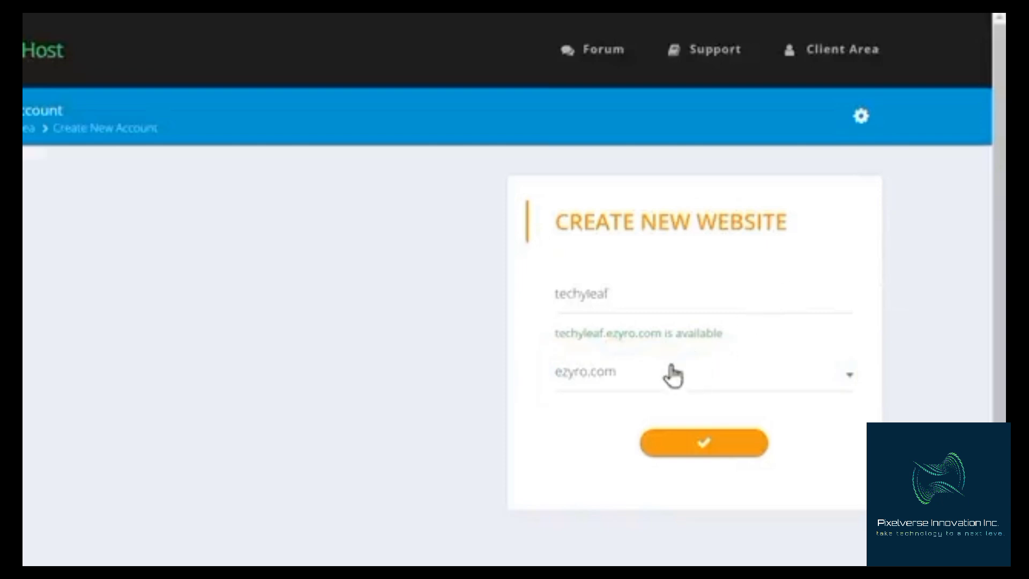
{"action": "left_click", "coordinate": [637, 378]}
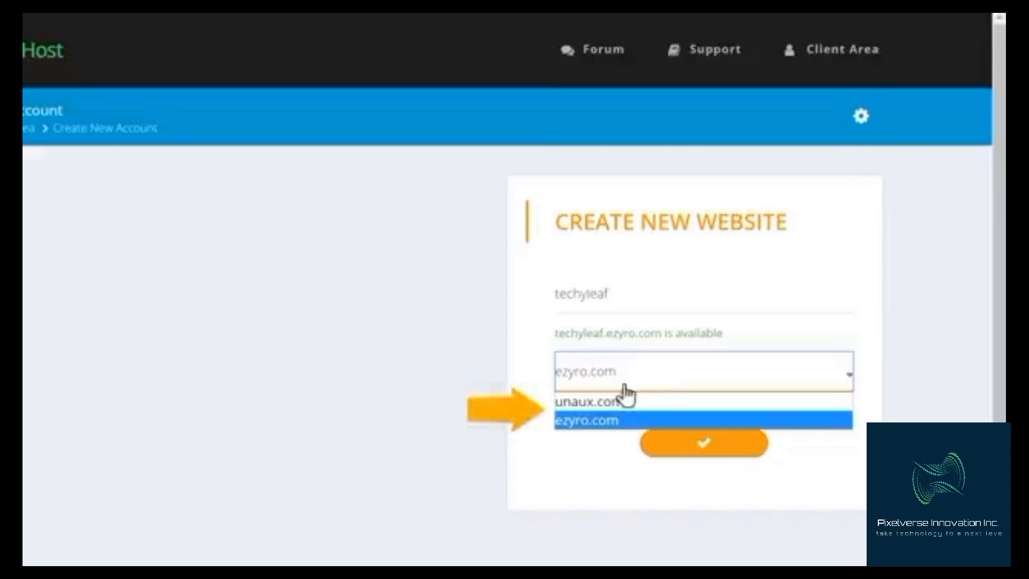
{"action": "left_click", "coordinate": [597, 403]}
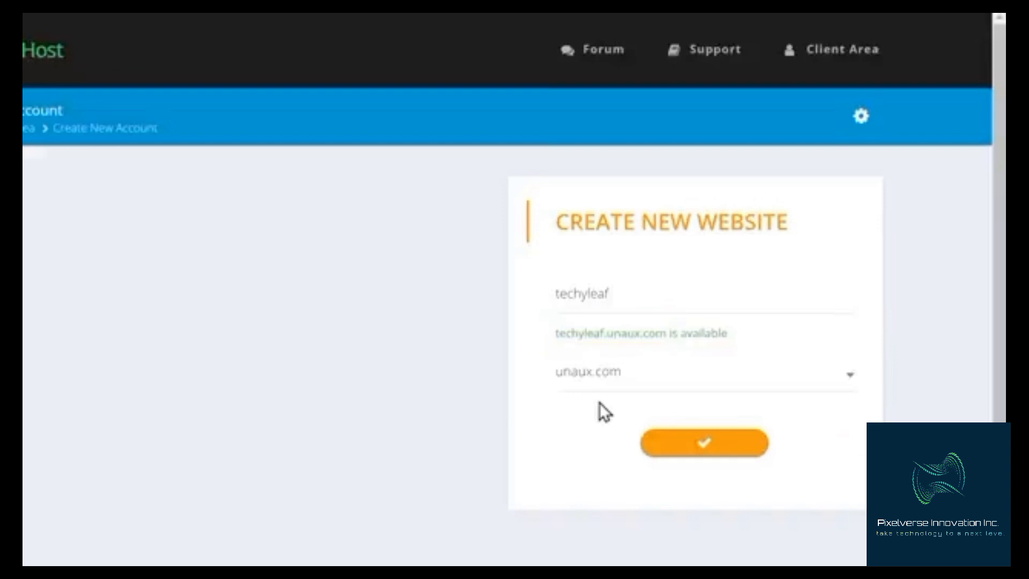
{"action": "left_click", "coordinate": [704, 453]}
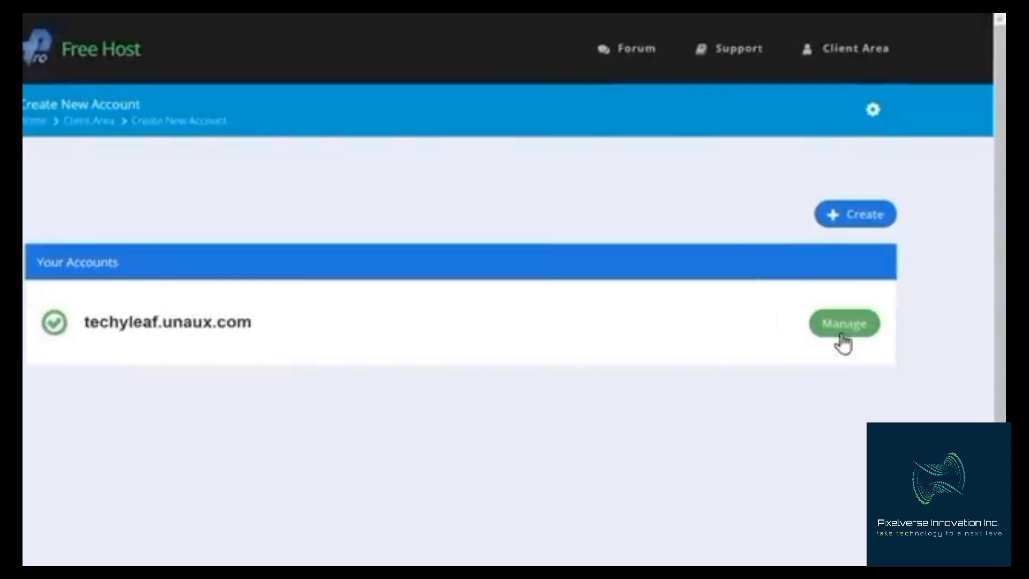
Open the control panel for techyleaf.unaux.com and launch the Softaculous Apps Installer
{"action": "left_click", "coordinate": [841, 333]}
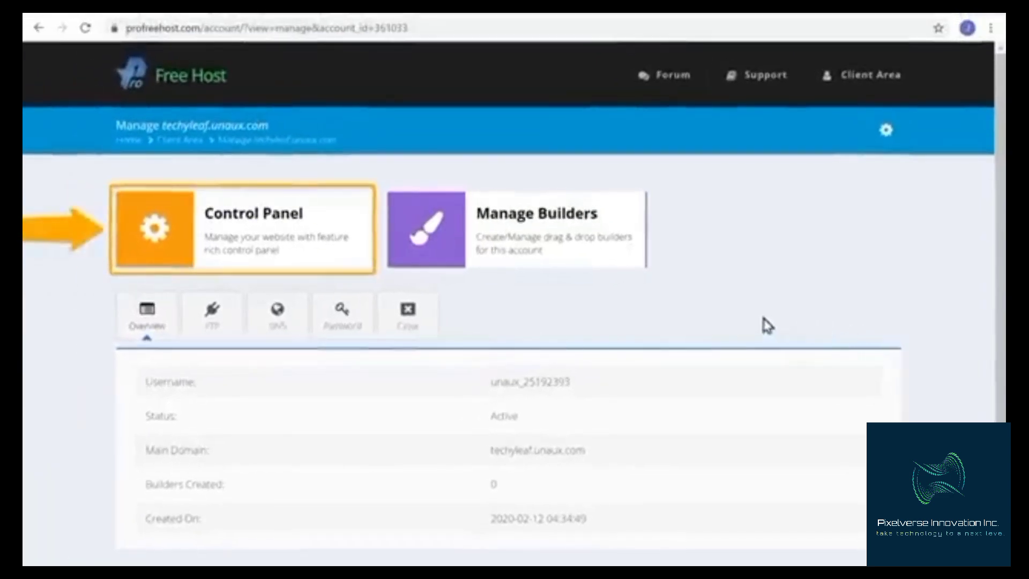
{"action": "left_click", "coordinate": [248, 268]}
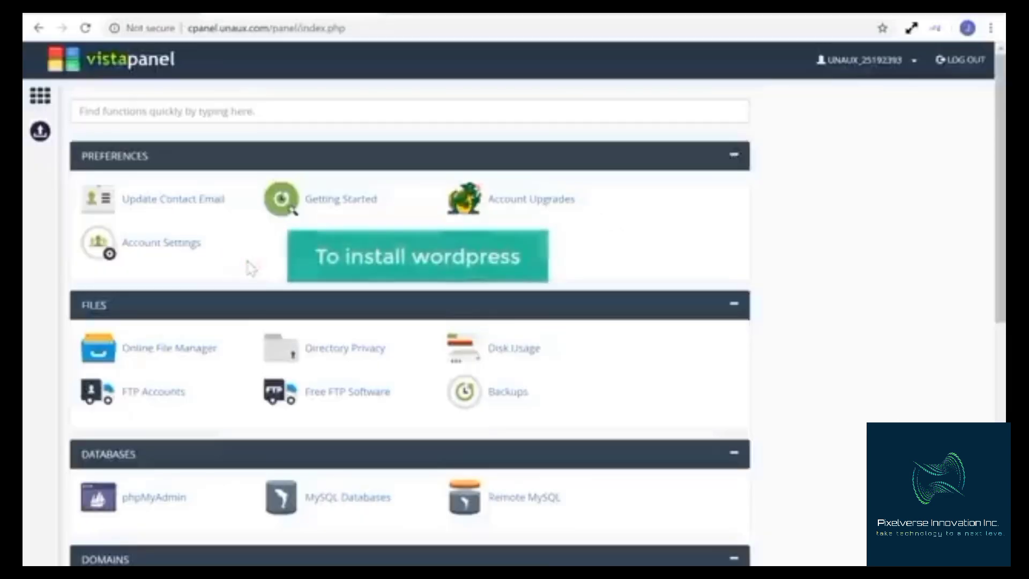
{"action": "scroll", "coordinate": [410, 321], "scroll_direction": "down", "scroll_amount": 8}
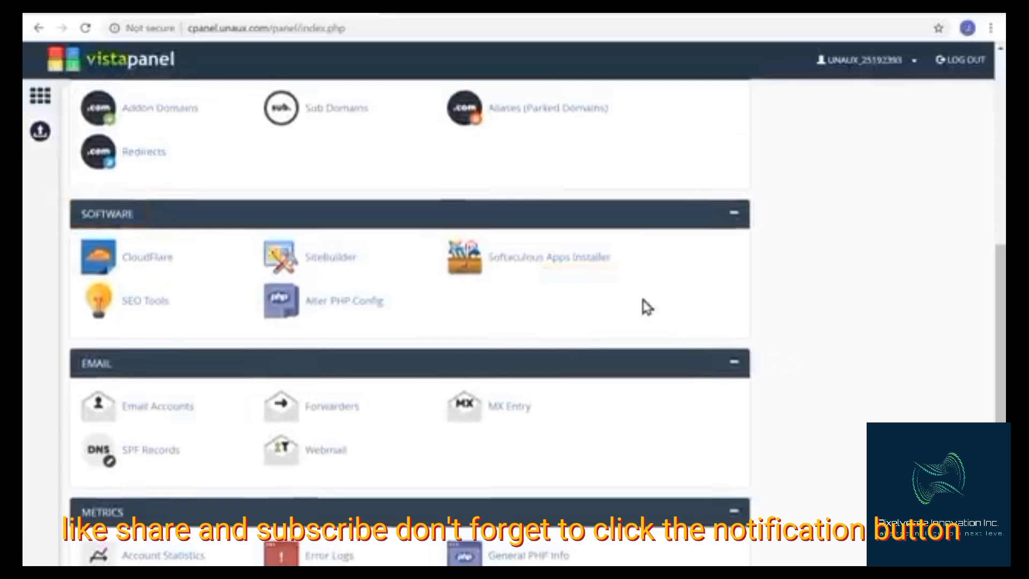
{"action": "left_click", "coordinate": [560, 268]}
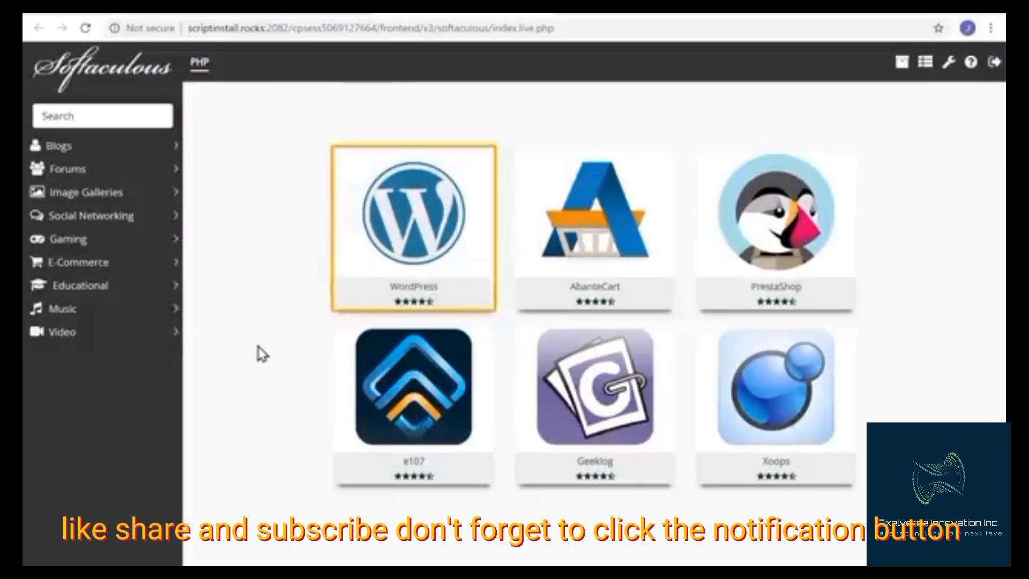
Install WordPress with admin username james and an admin password
{"action": "mouse_move", "coordinate": [364, 300]}
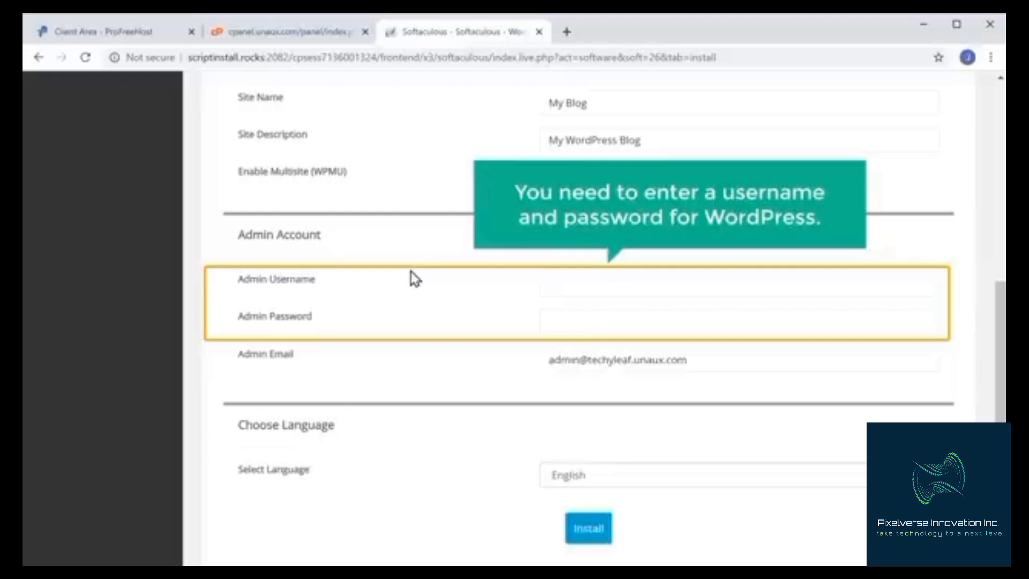
{"action": "left_click", "coordinate": [556, 286]}
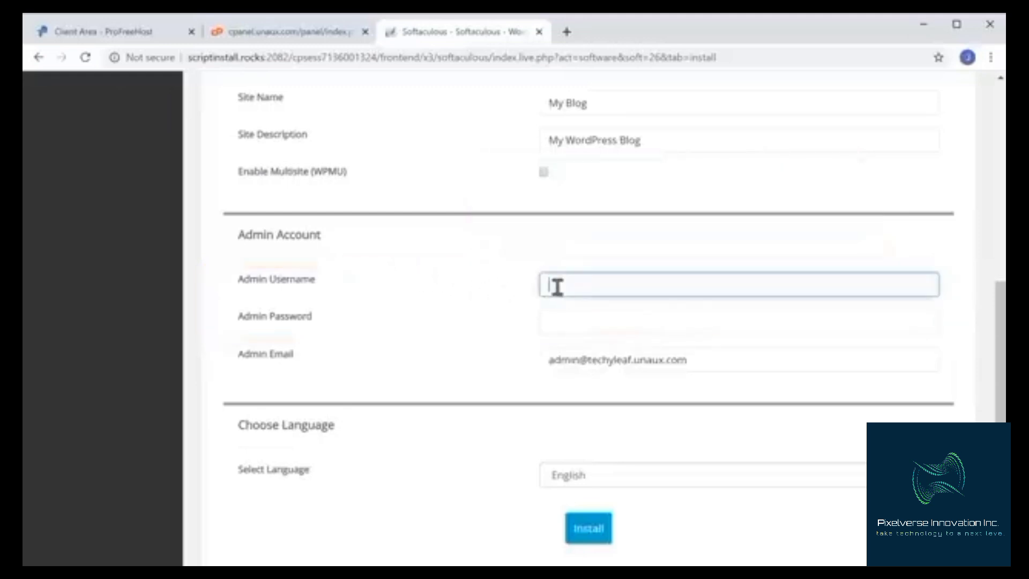
{"action": "type", "text": "james"}
{"action": "key", "text": "Tab"}
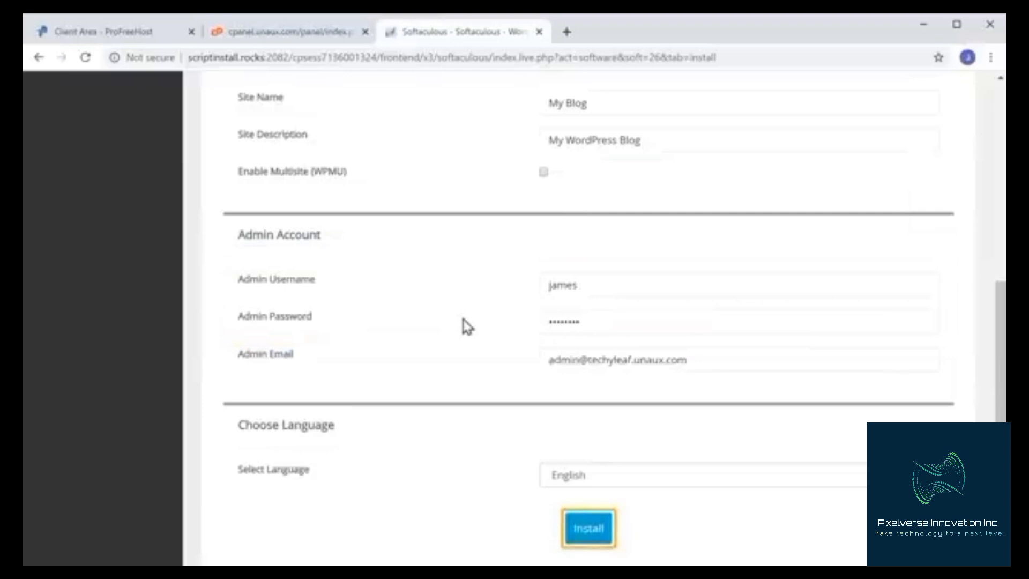
{"action": "left_click", "coordinate": [584, 542]}
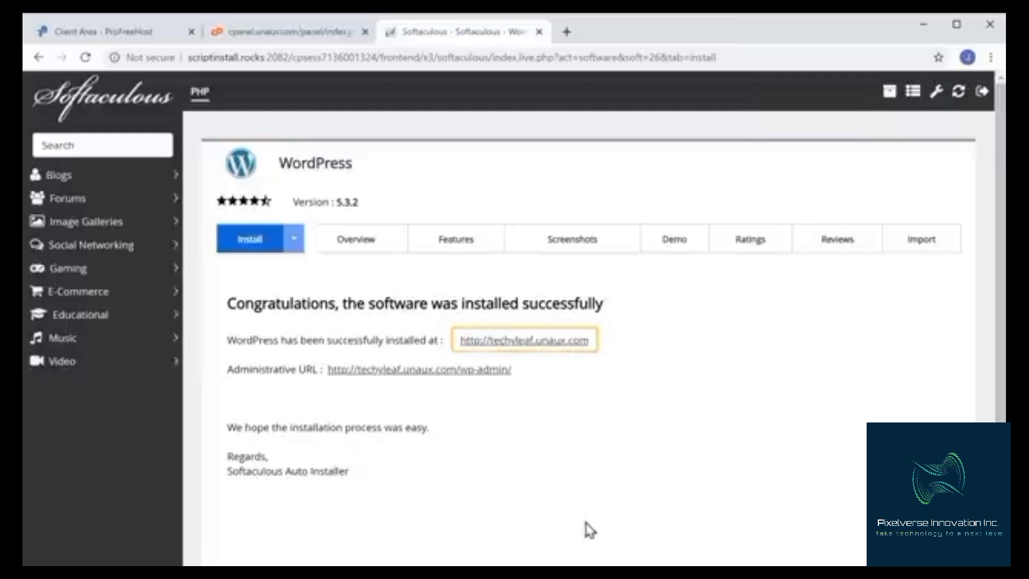
Open the installed site and go to its /wp-admin address
{"action": "left_click", "coordinate": [541, 341]}
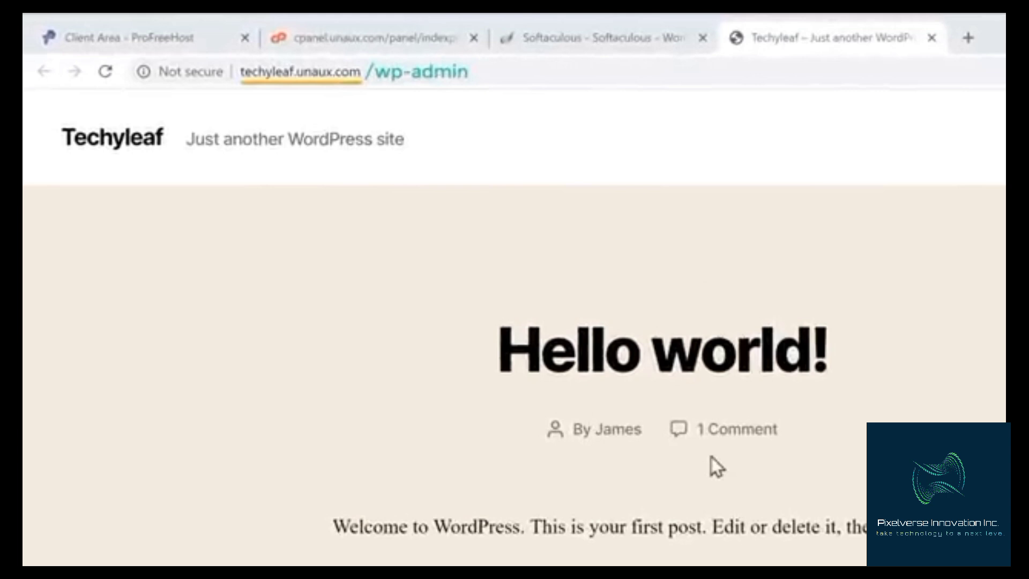
{"action": "left_click", "coordinate": [381, 72]}
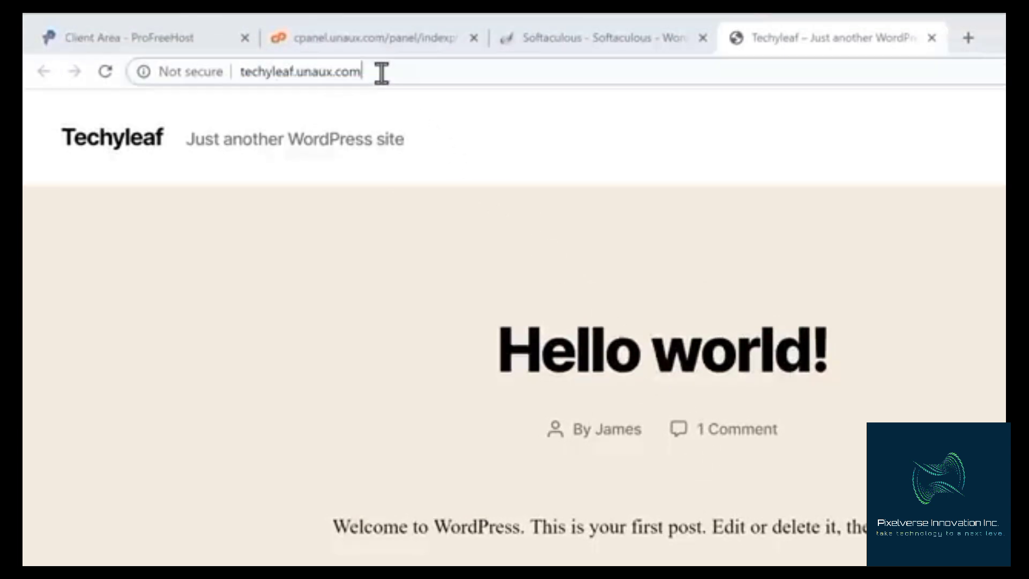
{"action": "type", "text": "/wp-admin"}
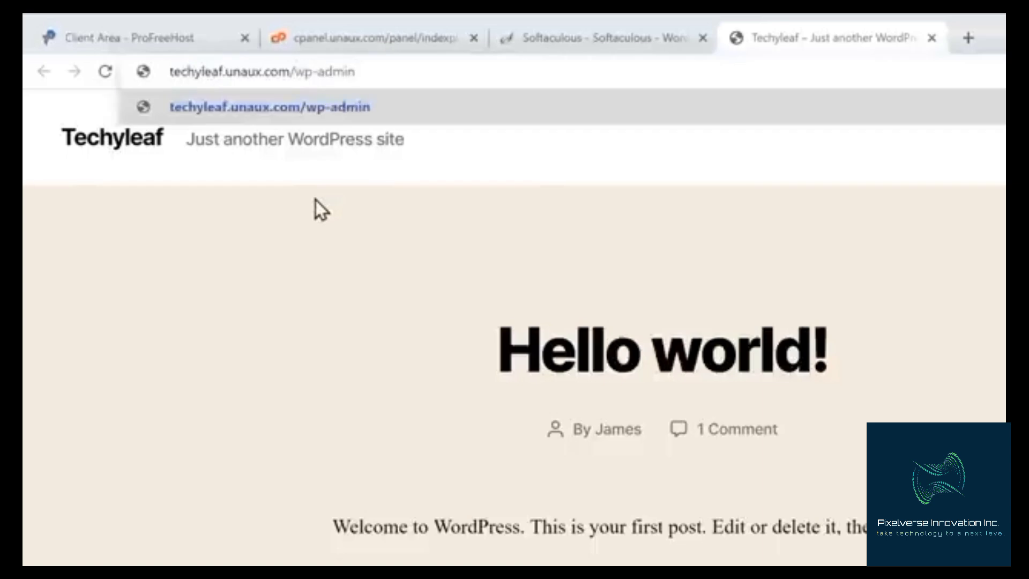
{"action": "key", "text": "Return"}
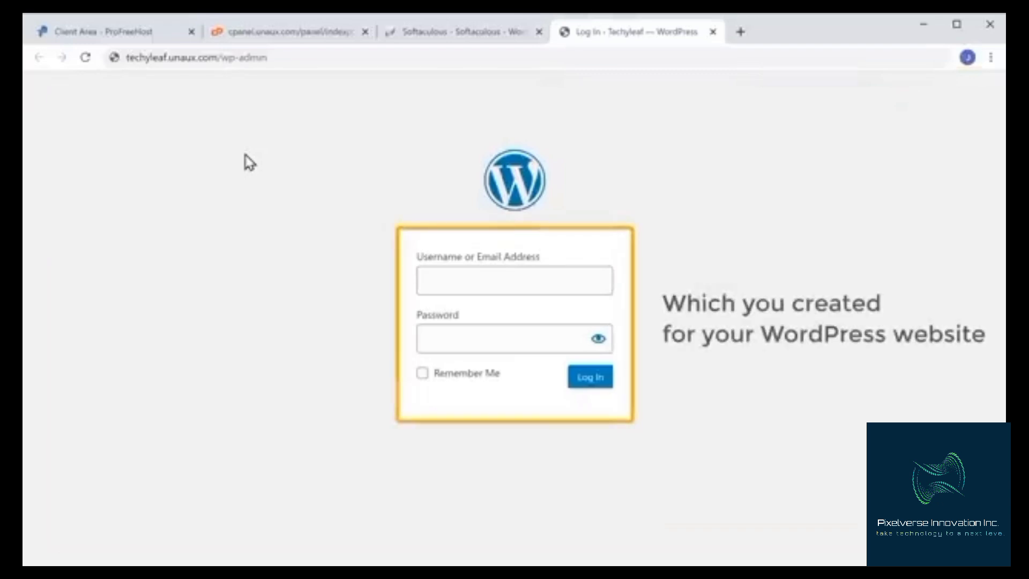
Log in to the WordPress admin as james with the account password
{"action": "left_click", "coordinate": [443, 278]}
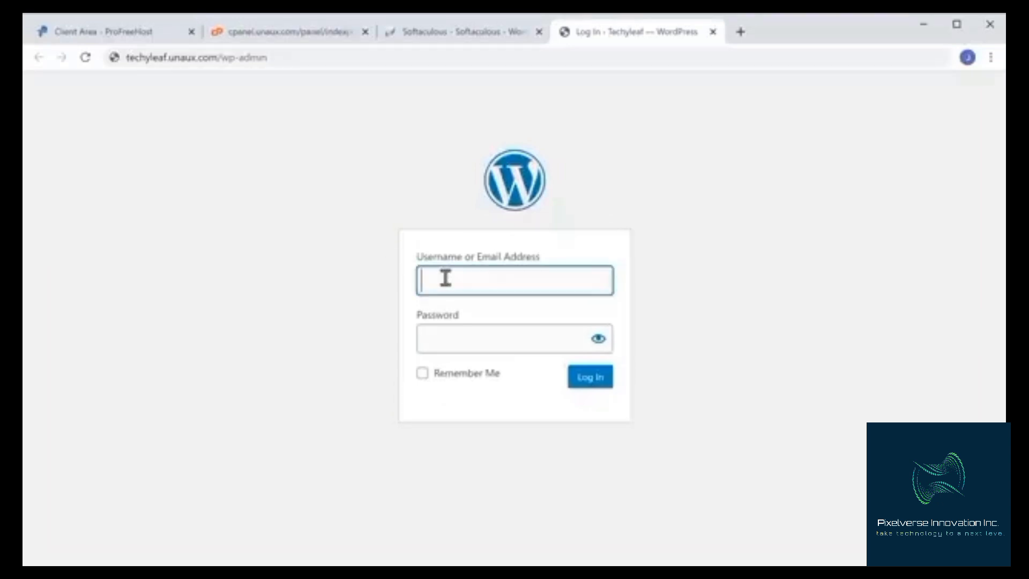
{"action": "key", "text": "Tab"}
{"action": "type", "text": "****"}
{"action": "left_click", "coordinate": [326, 347]}
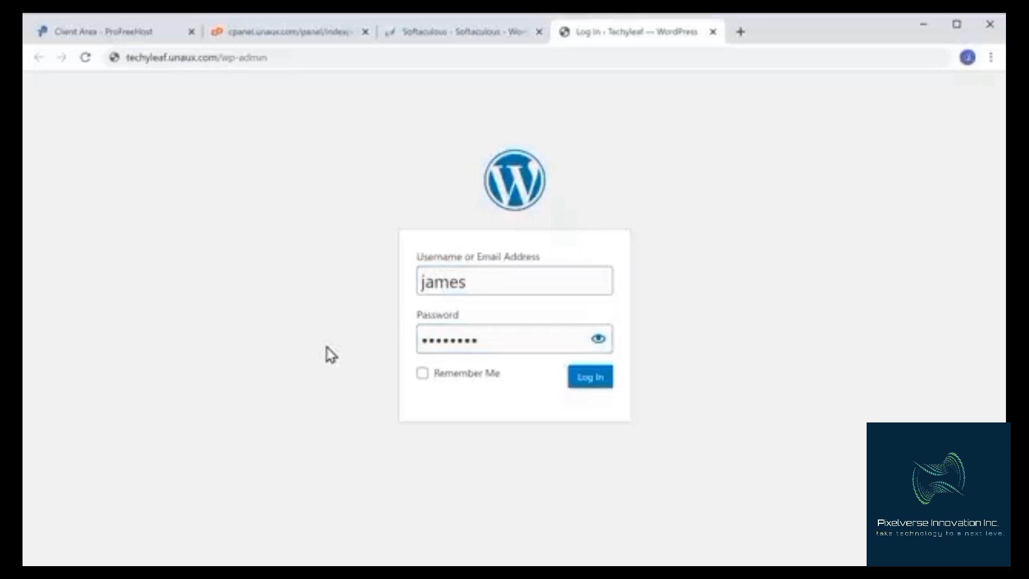
{"action": "left_click", "coordinate": [584, 387]}
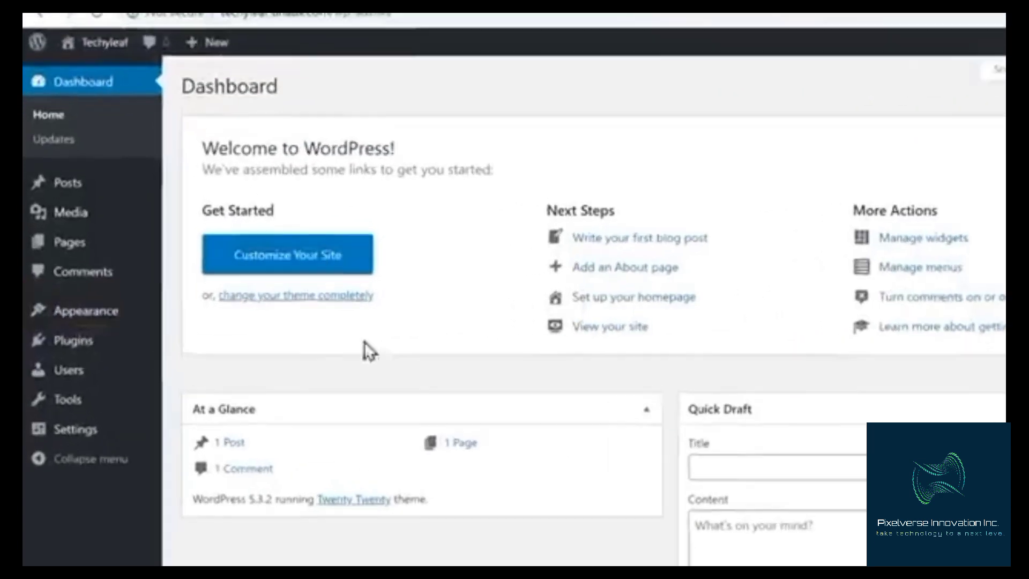
Open the Themes page under Appearance and start adding a new theme
{"action": "mouse_move", "coordinate": [76, 316]}
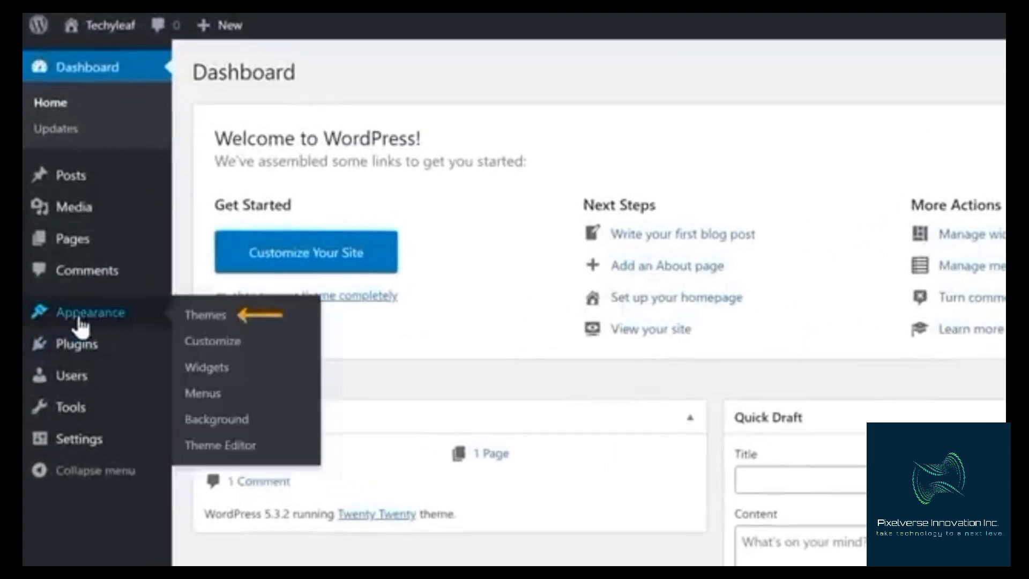
{"action": "left_click", "coordinate": [214, 319]}
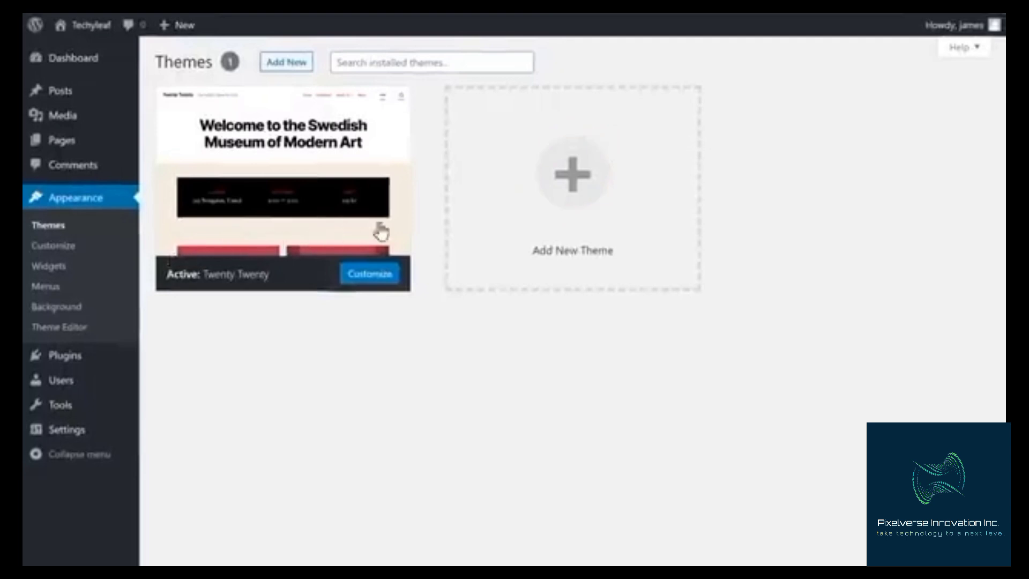
{"action": "left_click", "coordinate": [571, 206]}
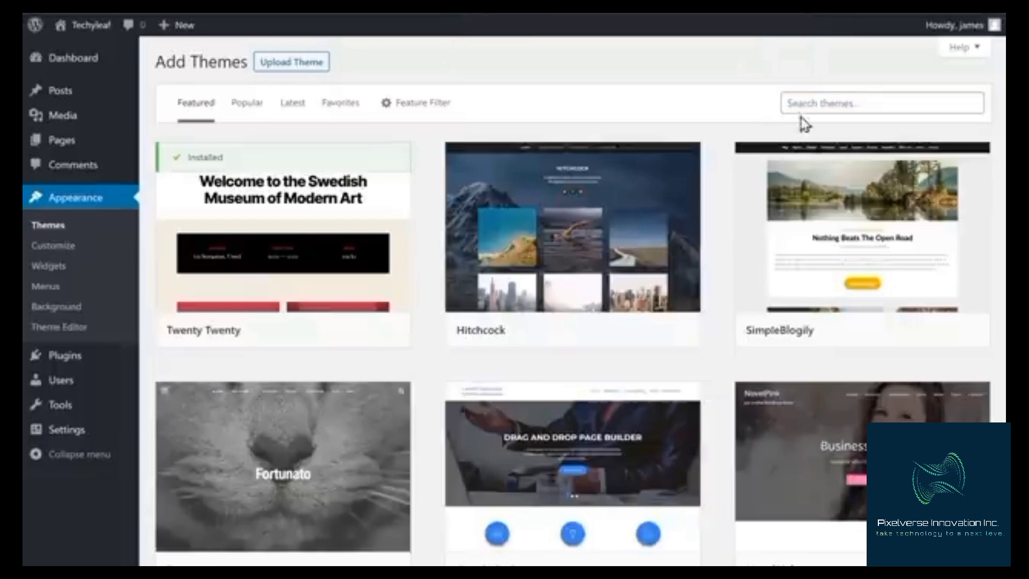
Search the theme directory for Astra, then install and activate the Astra theme
{"action": "left_click", "coordinate": [808, 96]}
{"action": "type", "text": "Astra"}
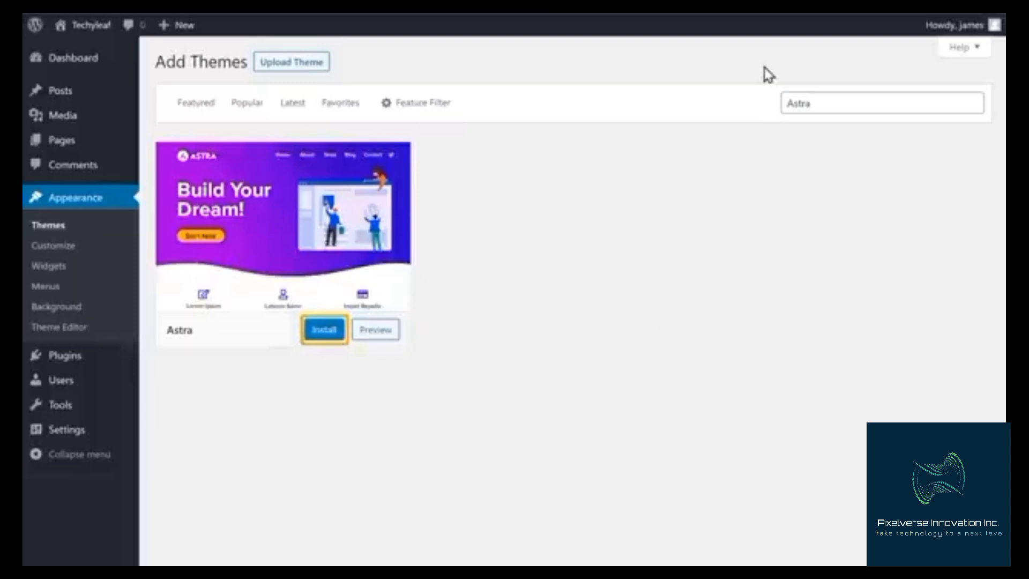
{"action": "left_click", "coordinate": [322, 337]}
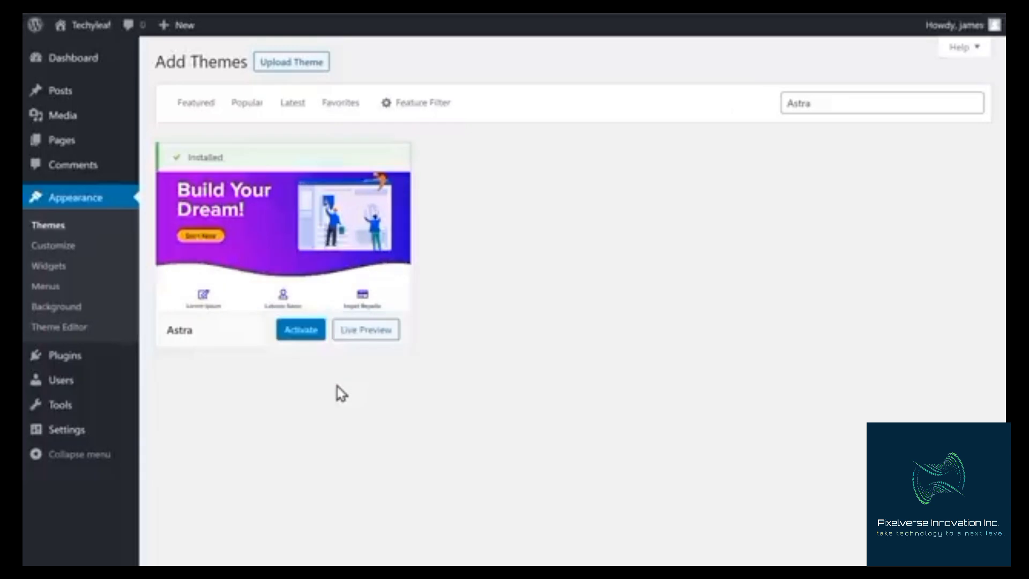
{"action": "left_click", "coordinate": [301, 330]}
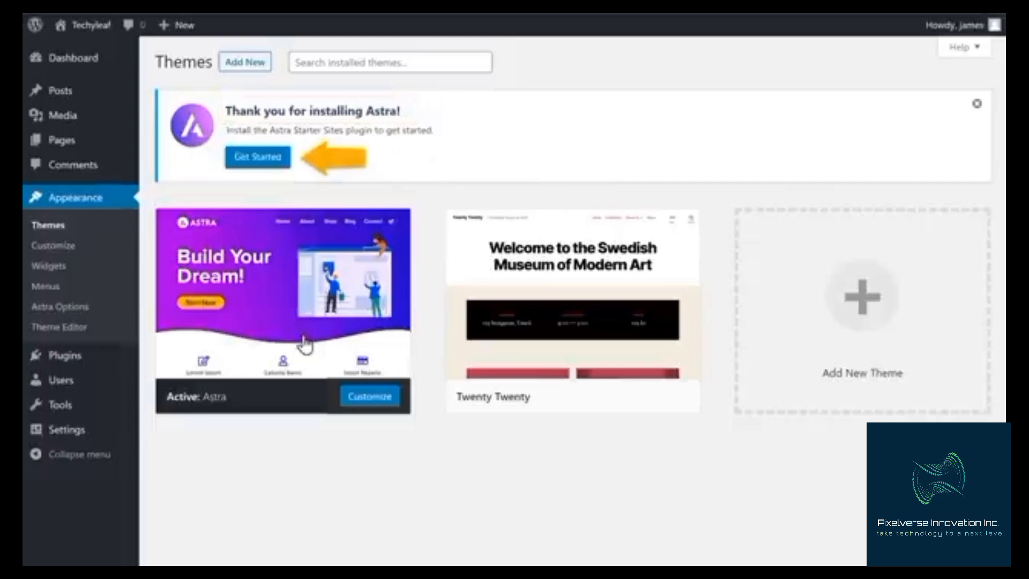
Start Astra's getting-started setup and choose Elementor as the page builder
{"action": "left_click", "coordinate": [257, 171]}
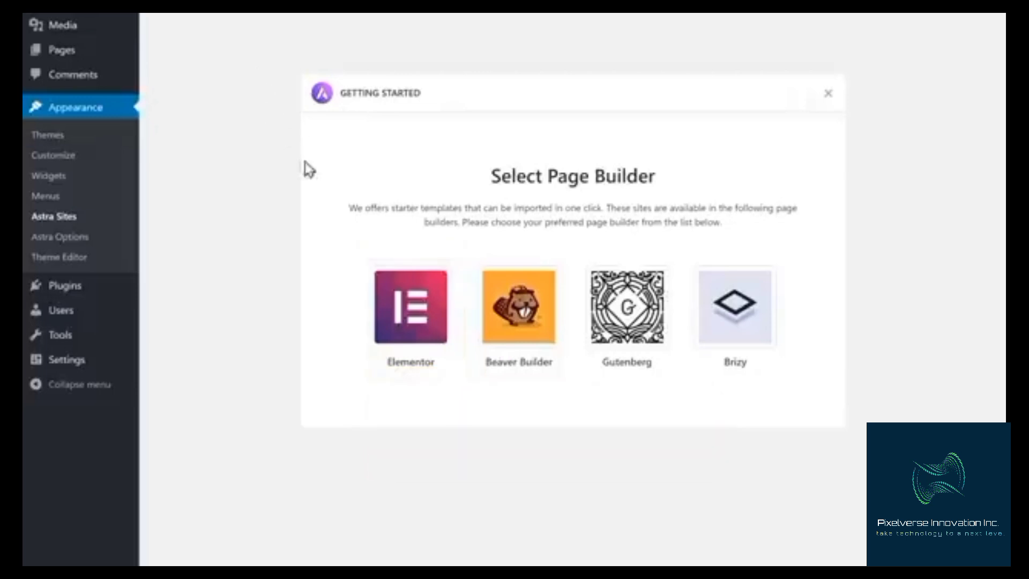
{"action": "left_click", "coordinate": [415, 324]}
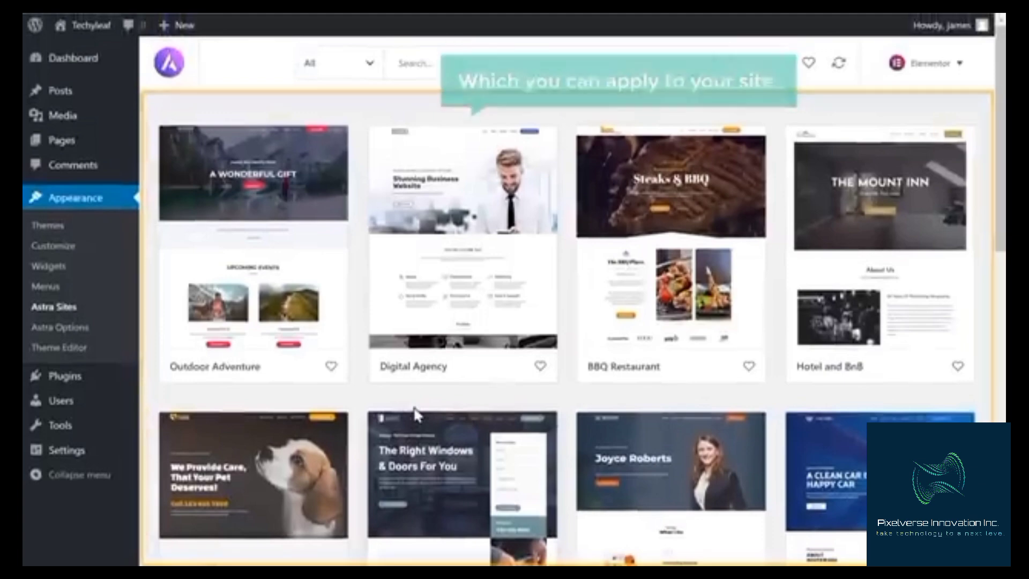
Import the complete Digital Agency starter site with all import options selected
{"action": "scroll", "coordinate": [415, 413], "scroll_direction": "down", "scroll_amount": 10}
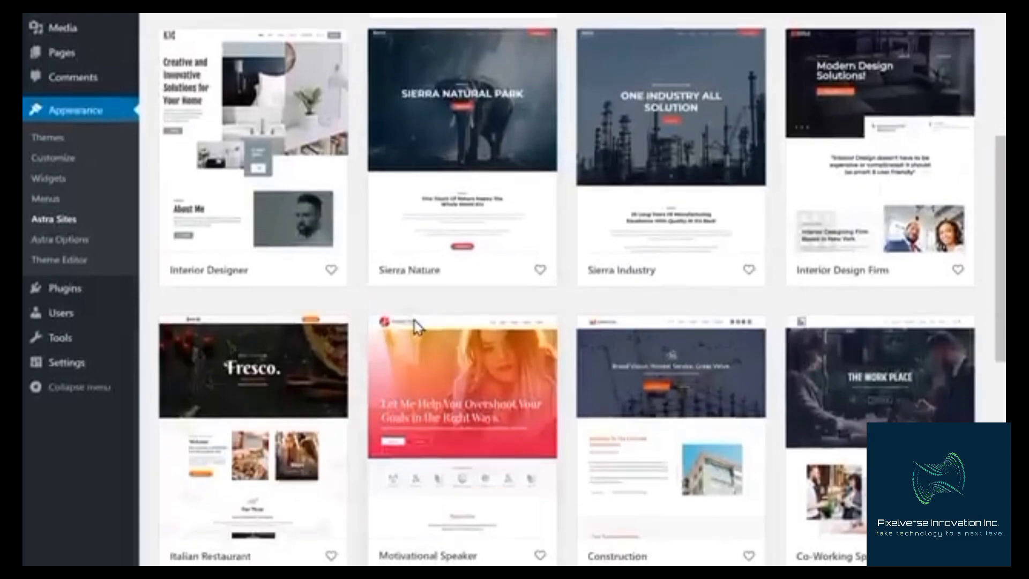
{"action": "scroll", "coordinate": [417, 326], "scroll_direction": "up", "scroll_amount": 10}
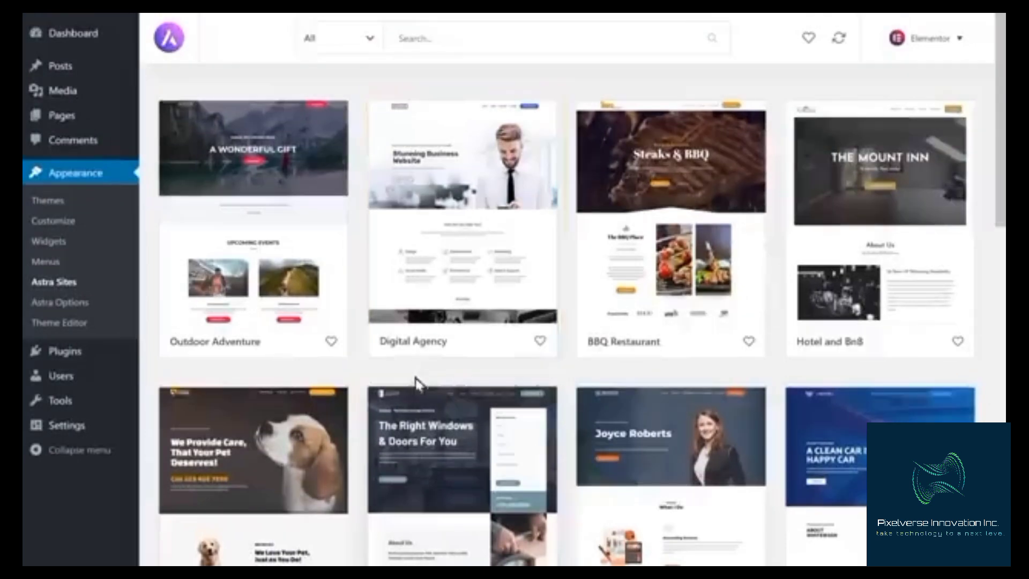
{"action": "left_click", "coordinate": [456, 287]}
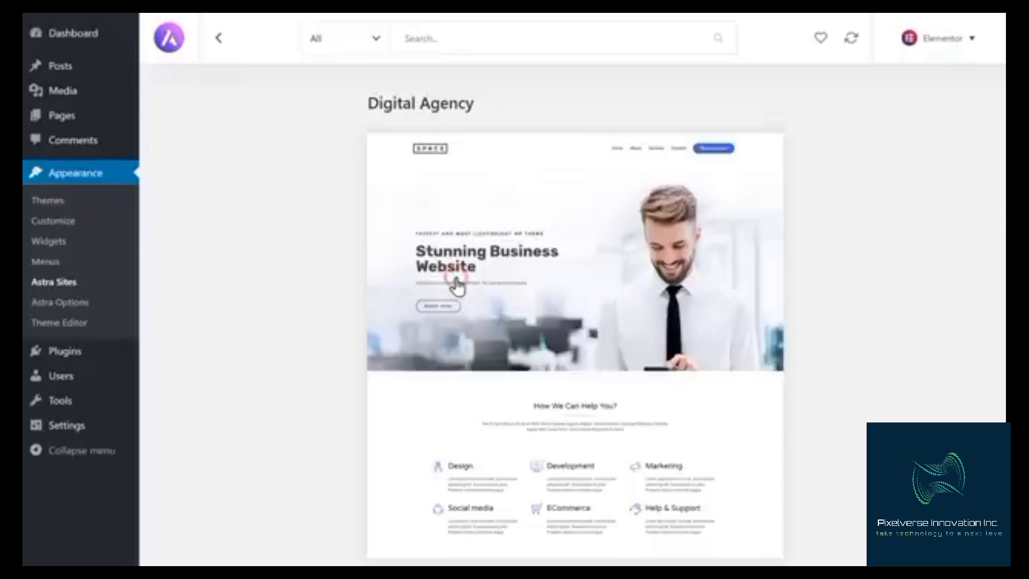
{"action": "scroll", "coordinate": [413, 278], "scroll_direction": "down", "scroll_amount": 1}
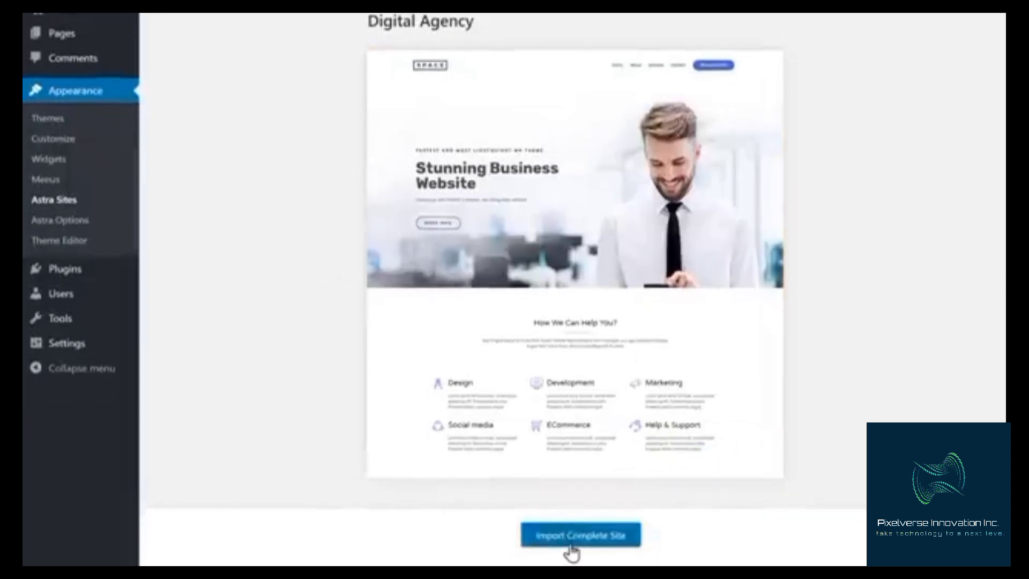
{"action": "left_click", "coordinate": [571, 541]}
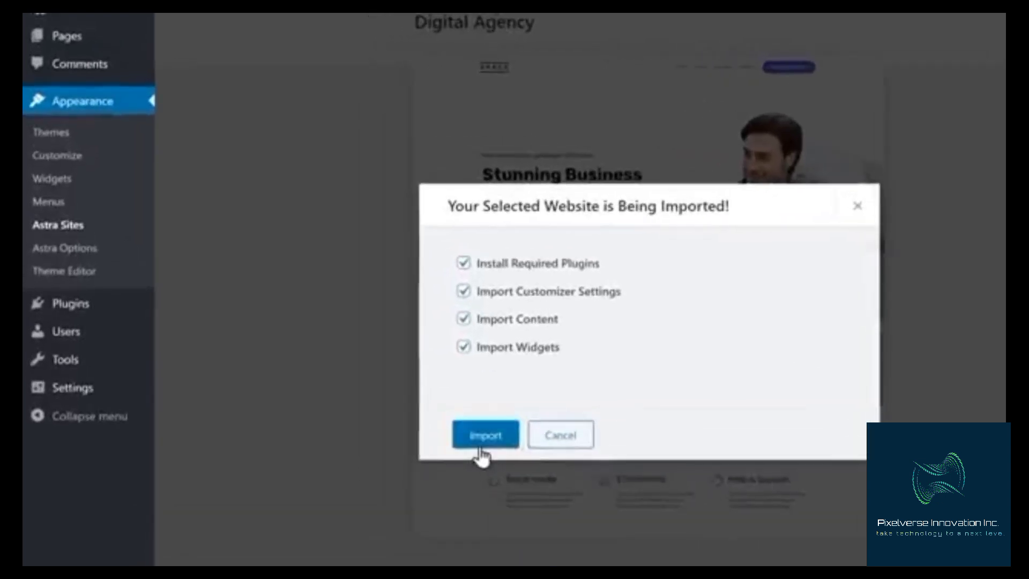
{"action": "left_click", "coordinate": [481, 449]}
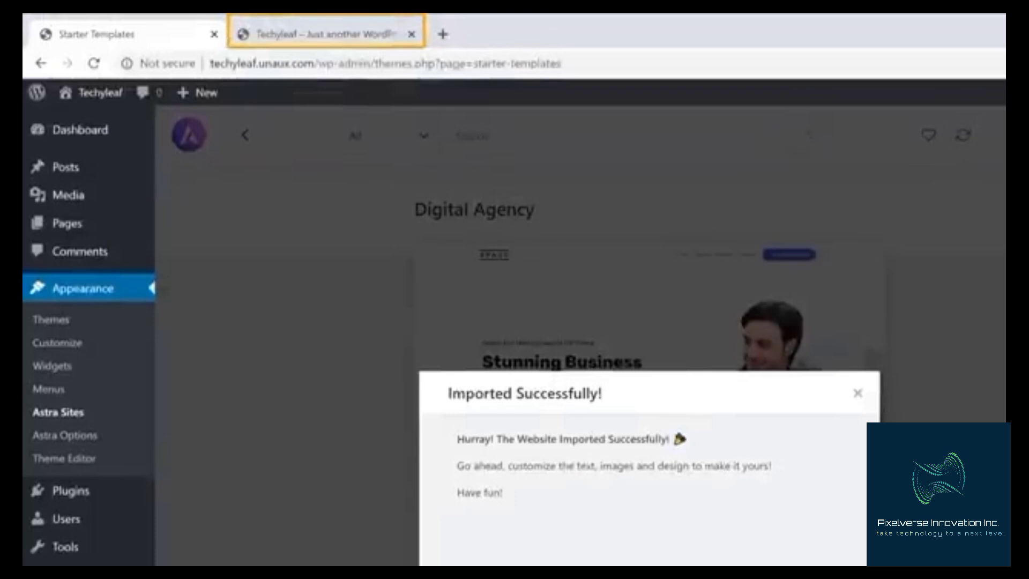
Reload the site's front-end tab and scroll through the imported design
{"action": "left_click", "coordinate": [320, 38]}
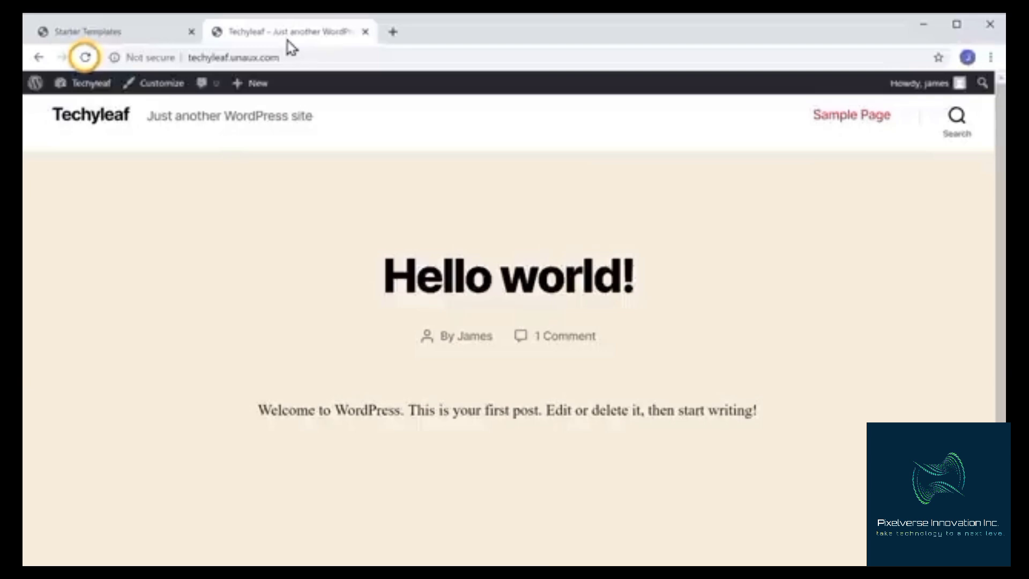
{"action": "left_click", "coordinate": [86, 59]}
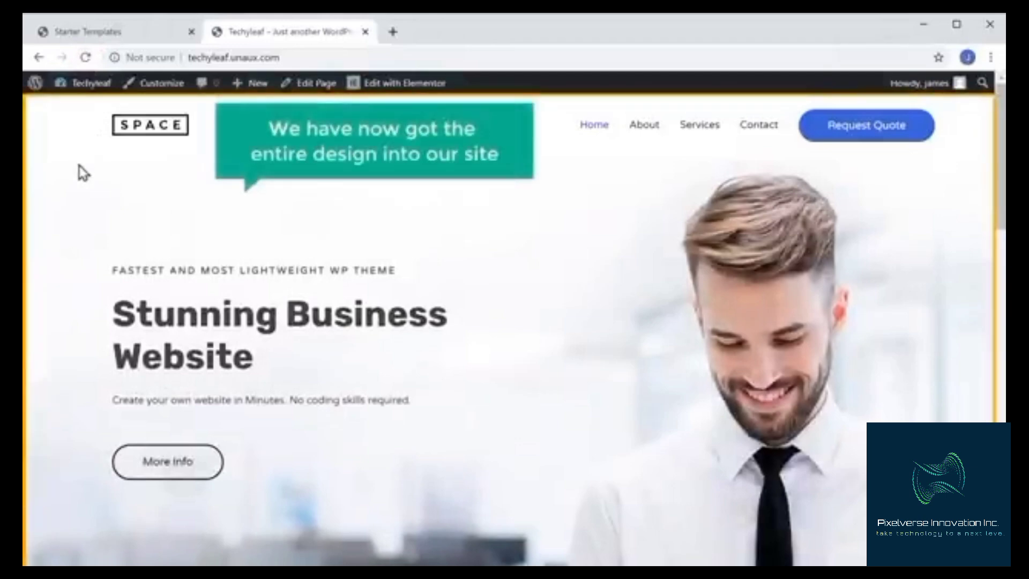
{"action": "scroll", "coordinate": [83, 173], "scroll_direction": "down", "scroll_amount": 15}
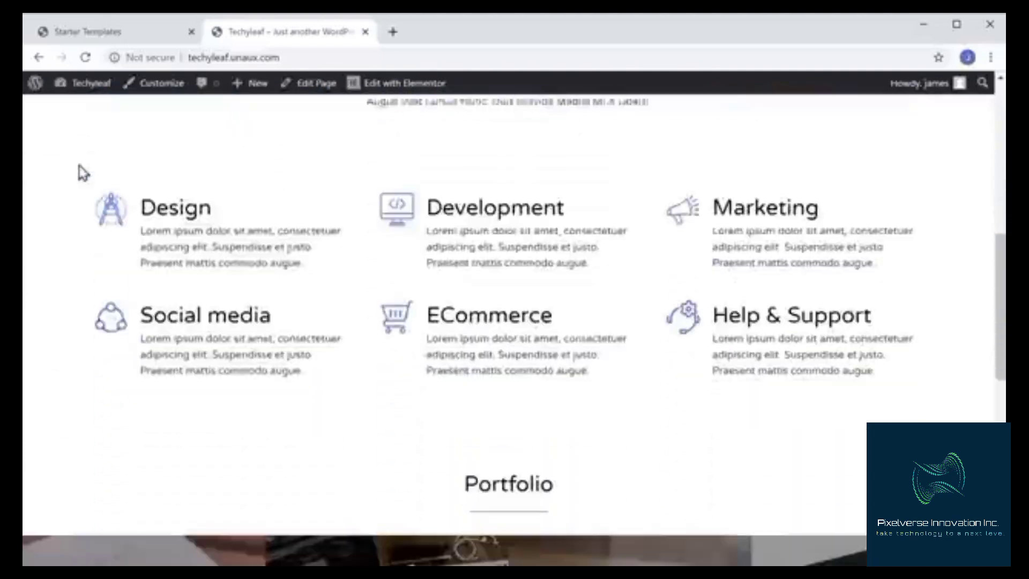
{"action": "scroll", "coordinate": [80, 108], "scroll_direction": "down", "scroll_amount": 15}
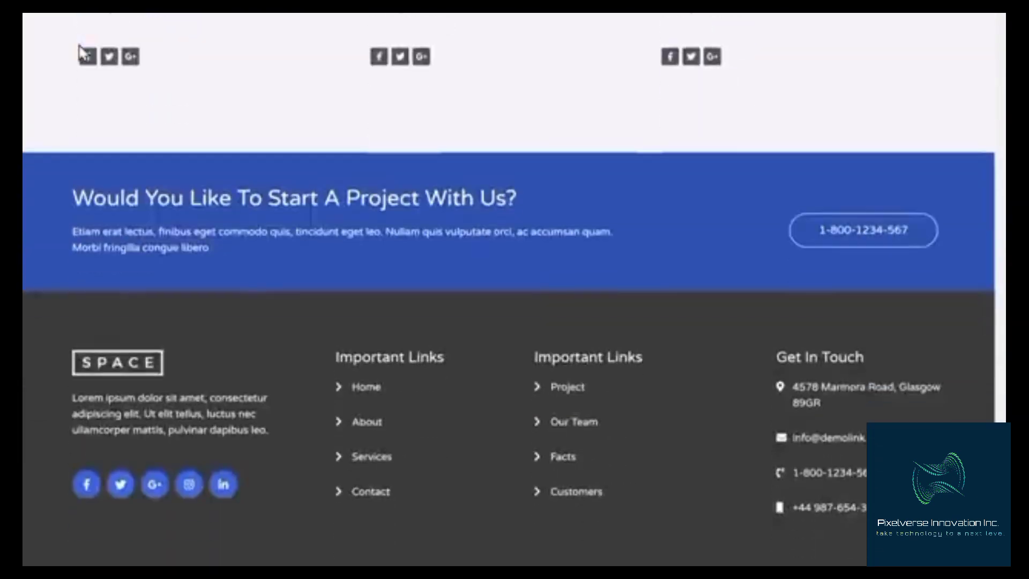
{"action": "scroll", "coordinate": [80, 48], "scroll_direction": "up", "scroll_amount": 6}
{"action": "scroll", "coordinate": [80, 51], "scroll_direction": "up", "scroll_amount": 20}
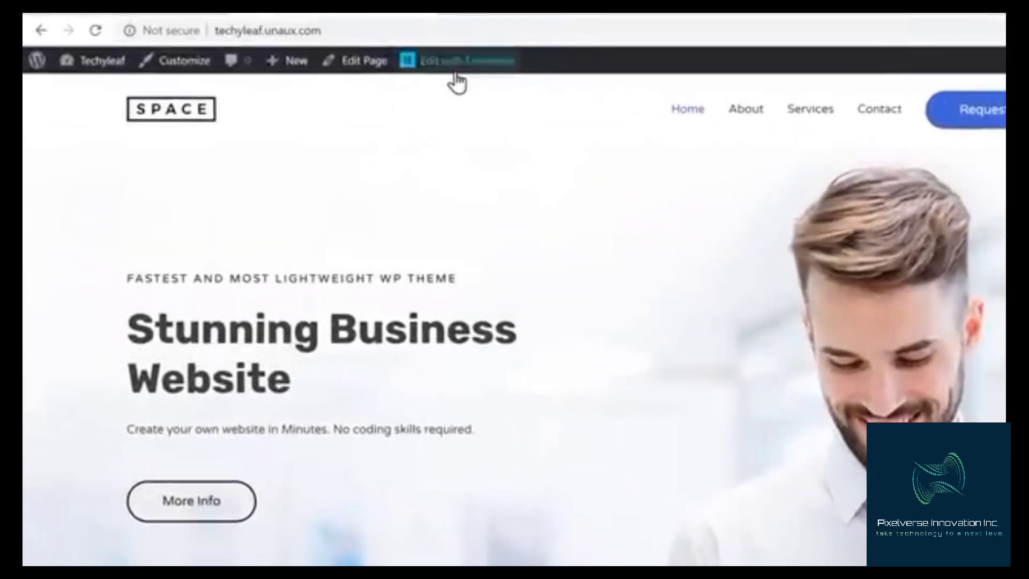
Open the home page in Elementor and change the main heading to "Hi, Welcome to my <br>Website"
{"action": "left_click", "coordinate": [456, 80]}
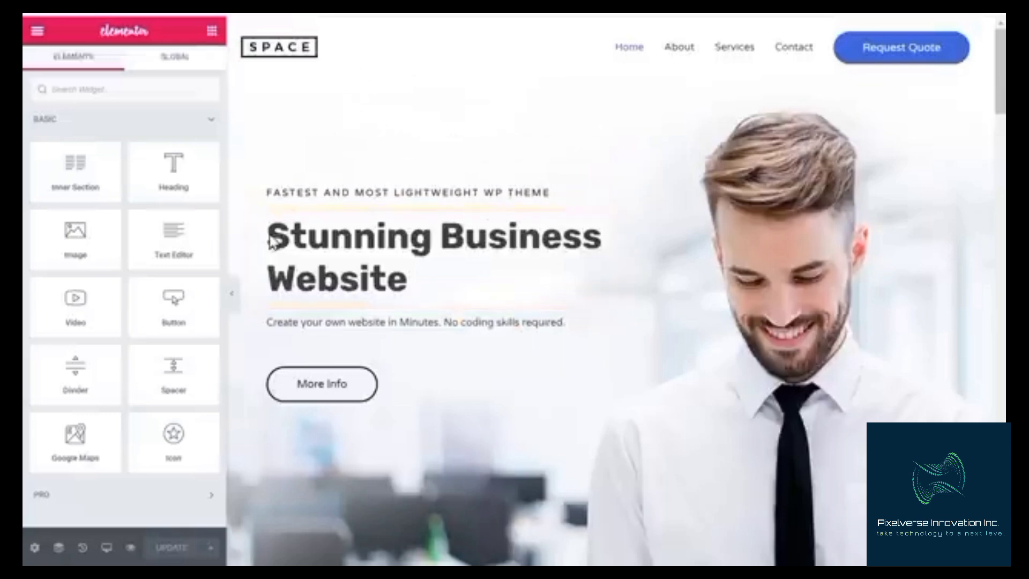
{"action": "left_click_drag", "start_coordinate": [269, 236], "coordinate": [415, 279]}
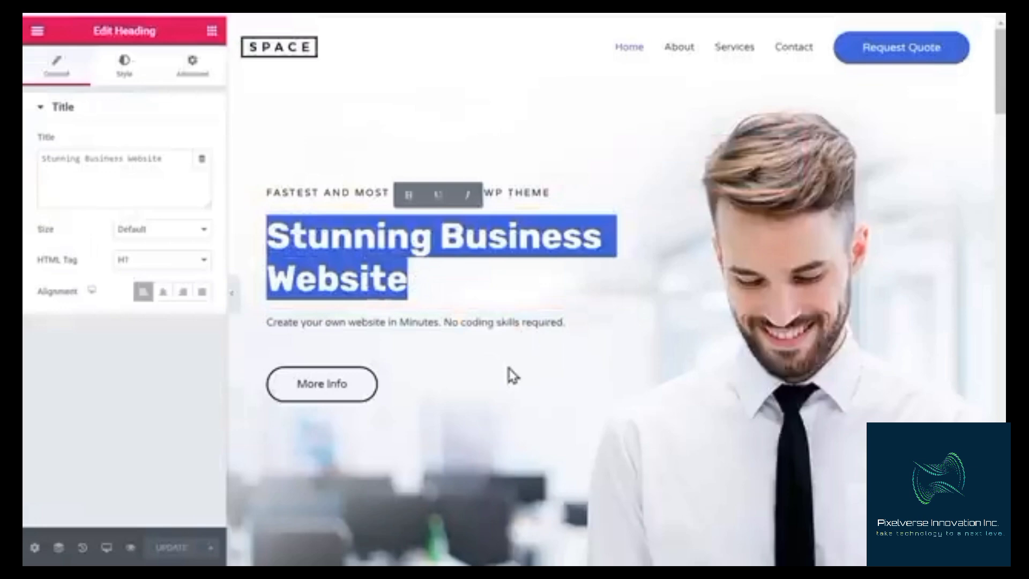
{"action": "type", "text": "Hi, We"}
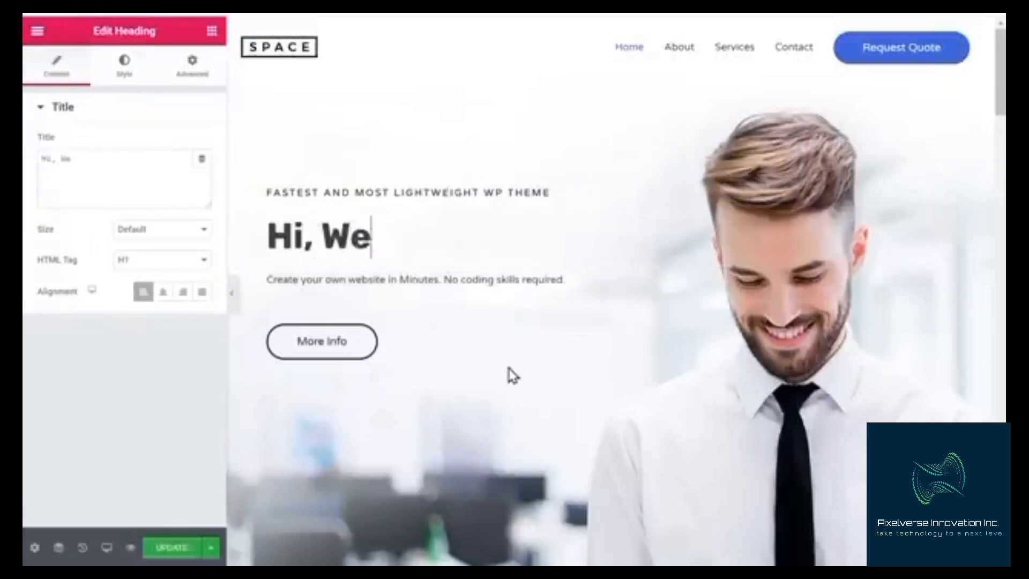
{"action": "type", "text": "lcome to my <br>Website"}
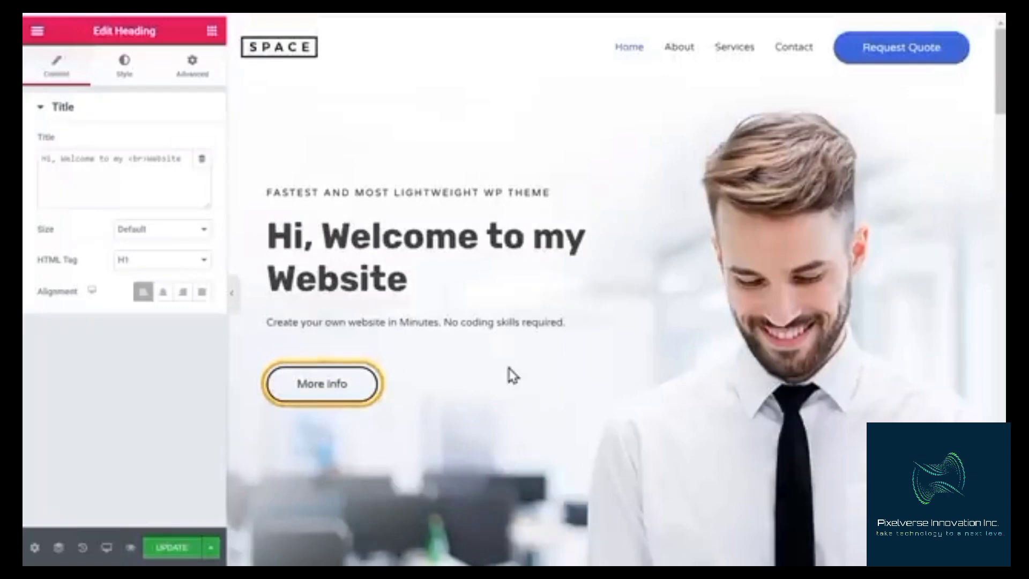
Change the More Info button's text to WATCH VIDEO
{"action": "triple_click", "coordinate": [320, 389]}
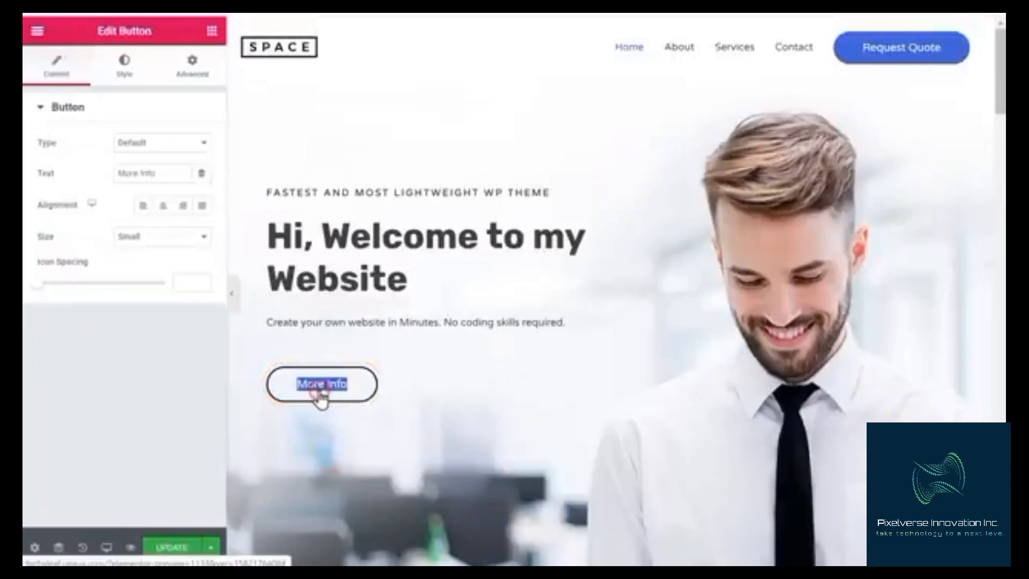
{"action": "type", "text": "WATCH VIDEO"}
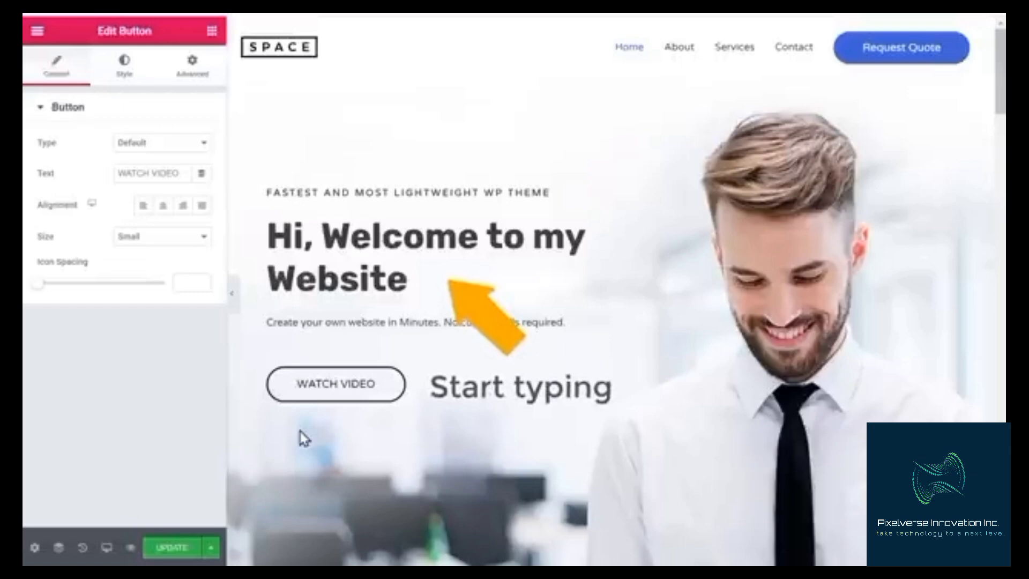
Replace the testimonial photo under What Clients Say with an uploaded image from the Pictures folder
{"action": "scroll", "coordinate": [302, 438], "scroll_direction": "down", "scroll_amount": 8}
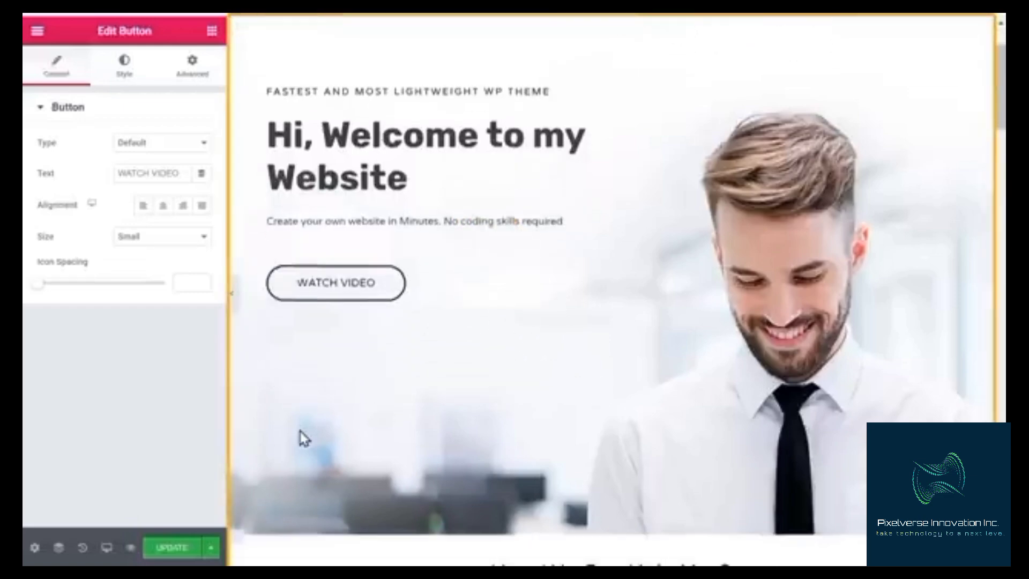
{"action": "scroll", "coordinate": [300, 433], "scroll_direction": "down", "scroll_amount": 15}
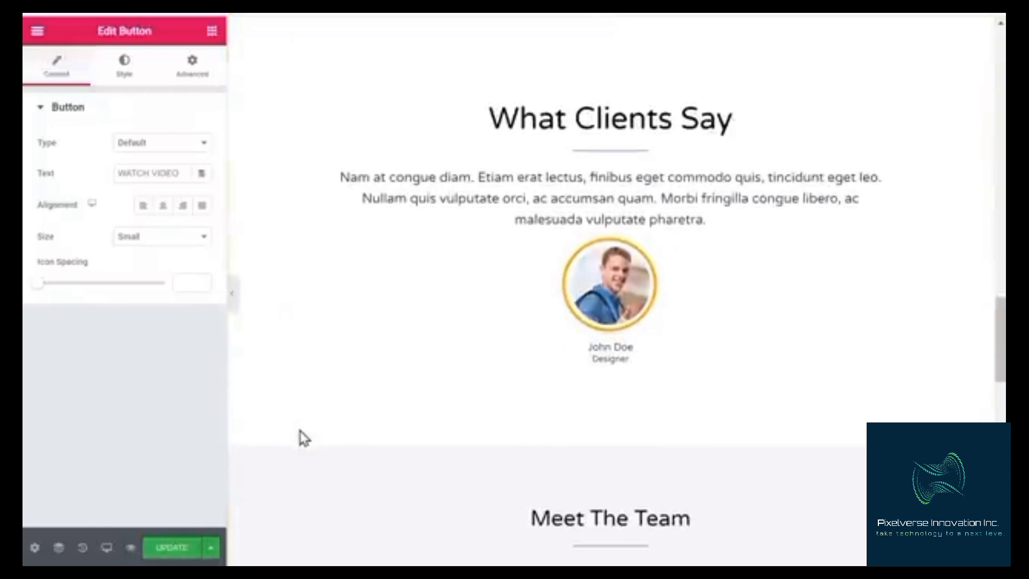
{"action": "left_click", "coordinate": [616, 296]}
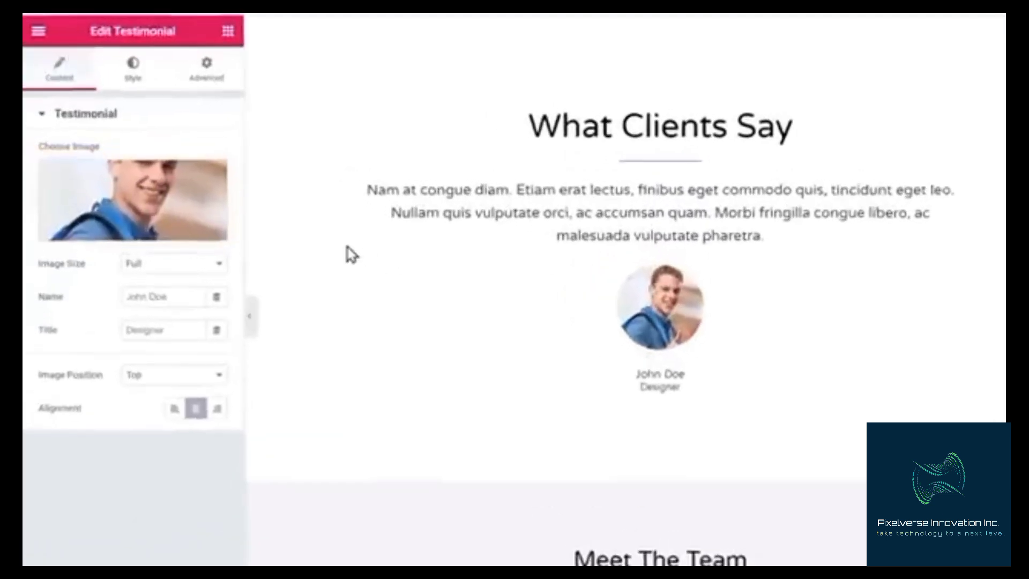
{"action": "left_click", "coordinate": [145, 208]}
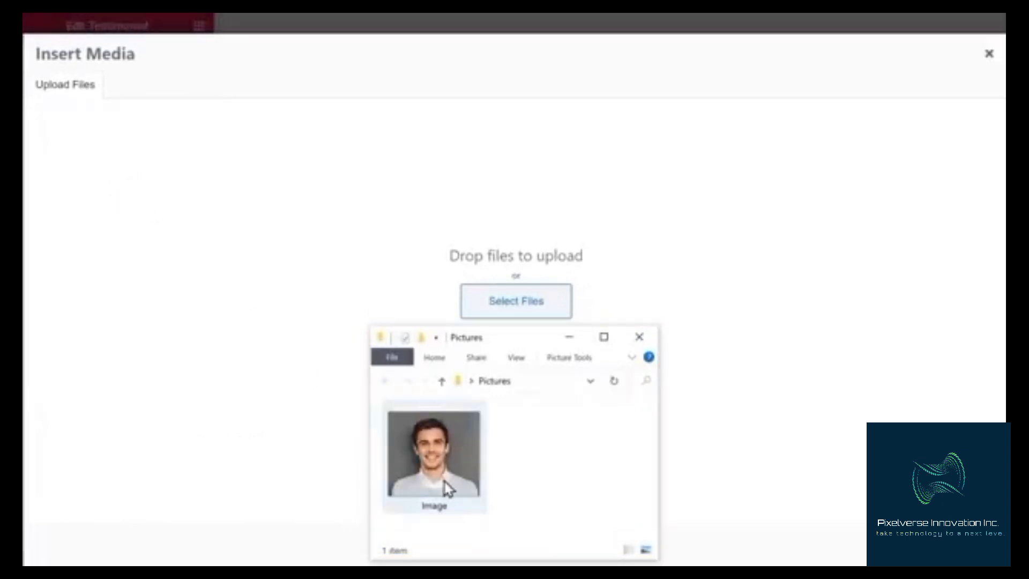
{"action": "left_click_drag", "start_coordinate": [448, 487], "coordinate": [510, 267]}
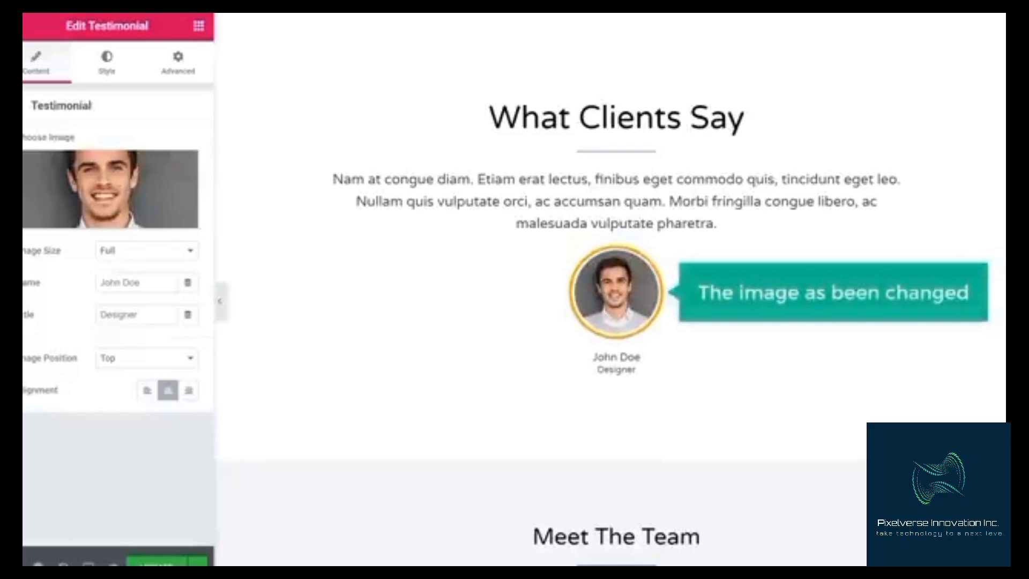
Switch to the site's front-end tab and reload it to view the edited home page
{"action": "scroll", "coordinate": [611, 290], "scroll_direction": "up", "scroll_amount": 15}
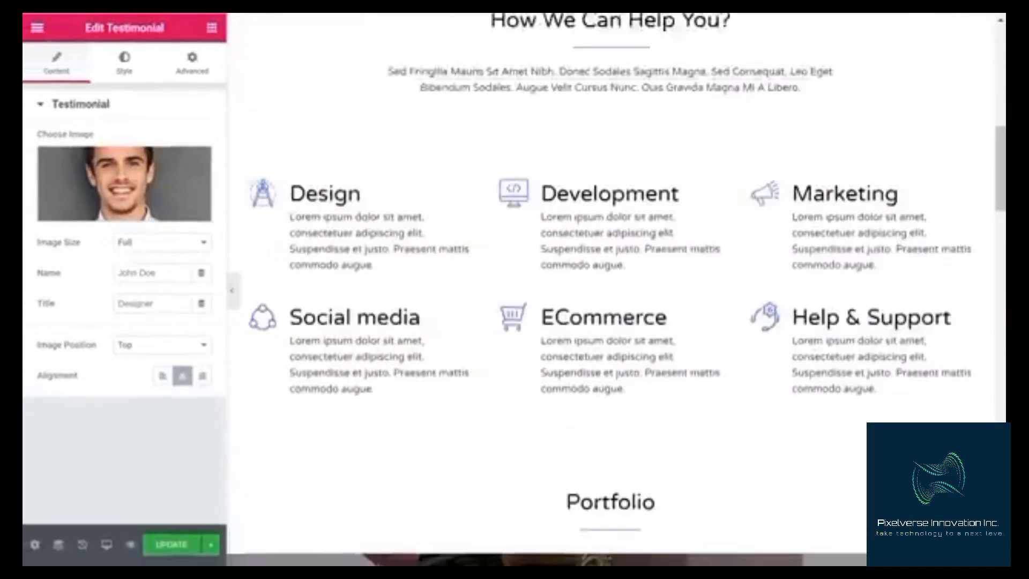
{"action": "scroll", "coordinate": [611, 290], "scroll_direction": "up", "scroll_amount": 8}
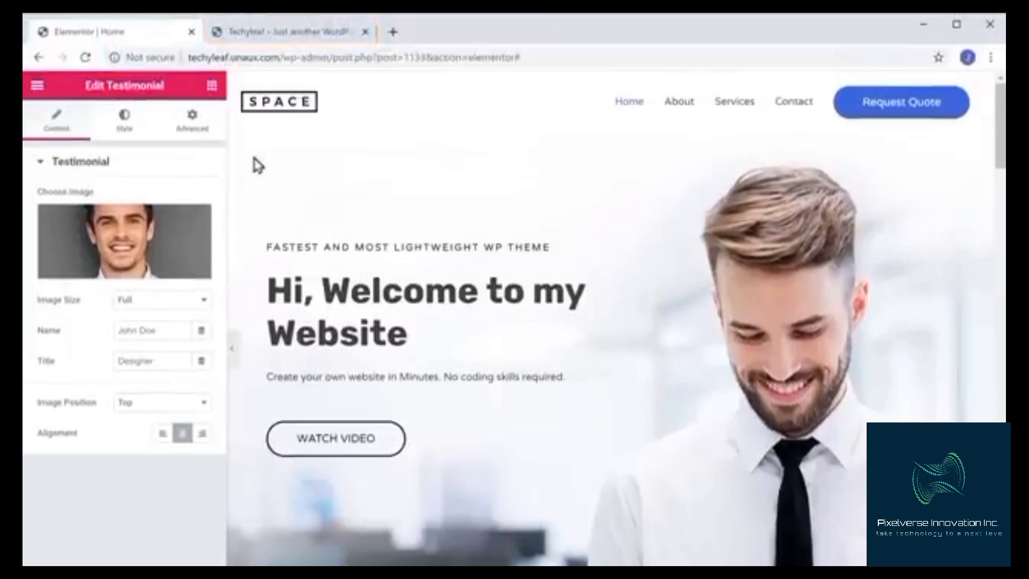
{"action": "left_click", "coordinate": [280, 38]}
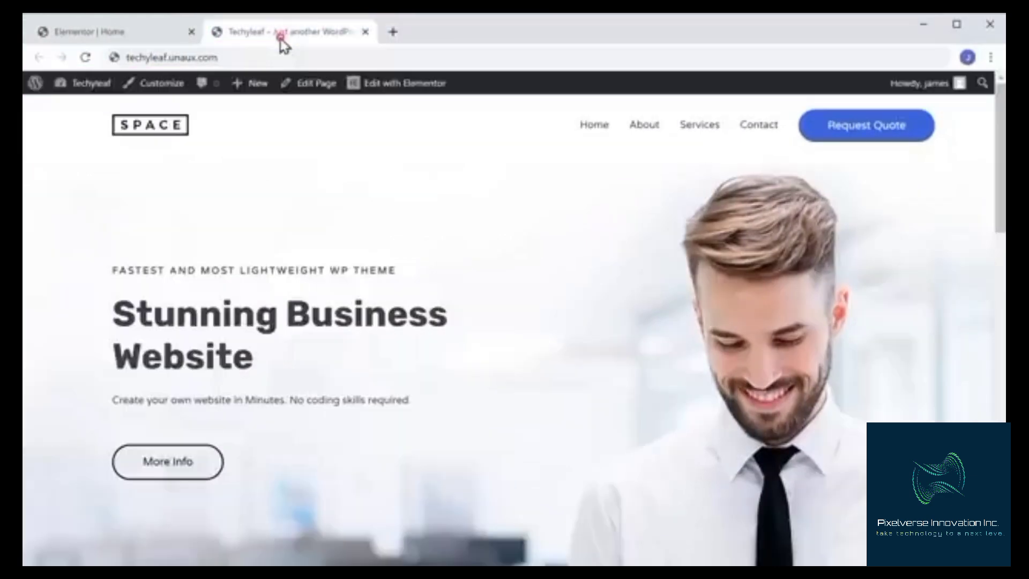
{"action": "left_click", "coordinate": [88, 59]}
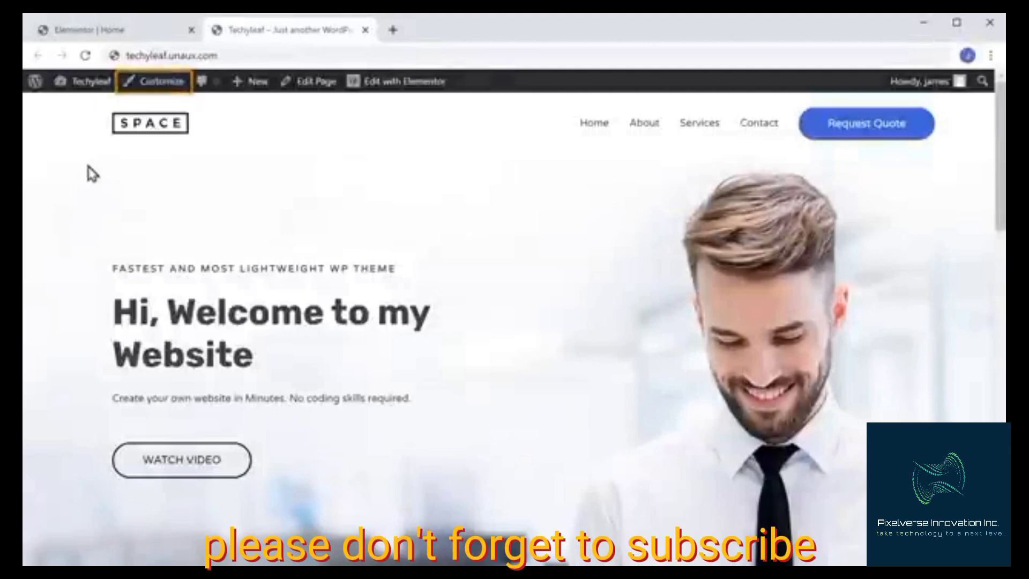
Open the site logo settings in the Customizer, publish, and close the Customizer
{"action": "left_click", "coordinate": [151, 91]}
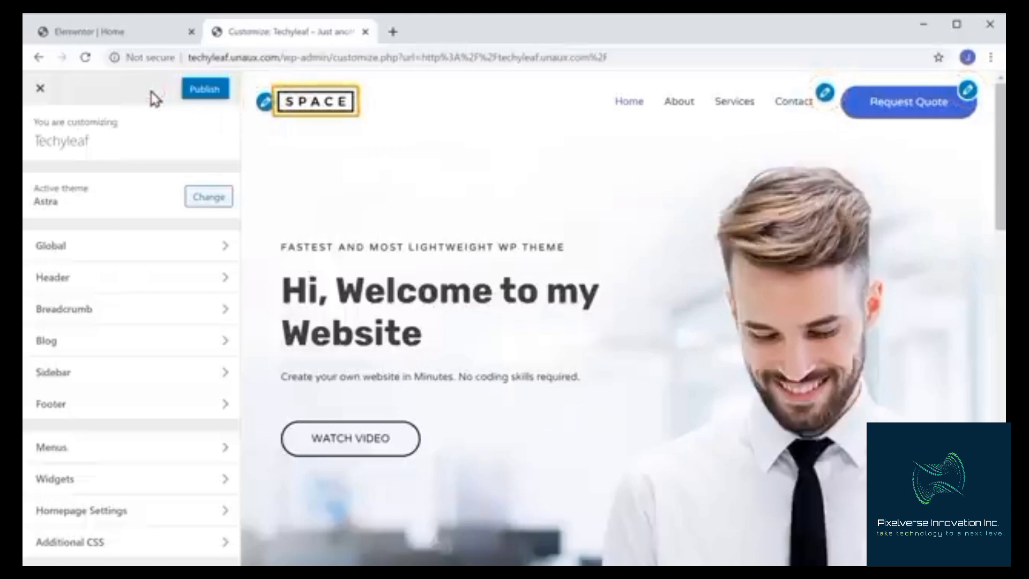
{"action": "left_click", "coordinate": [265, 102]}
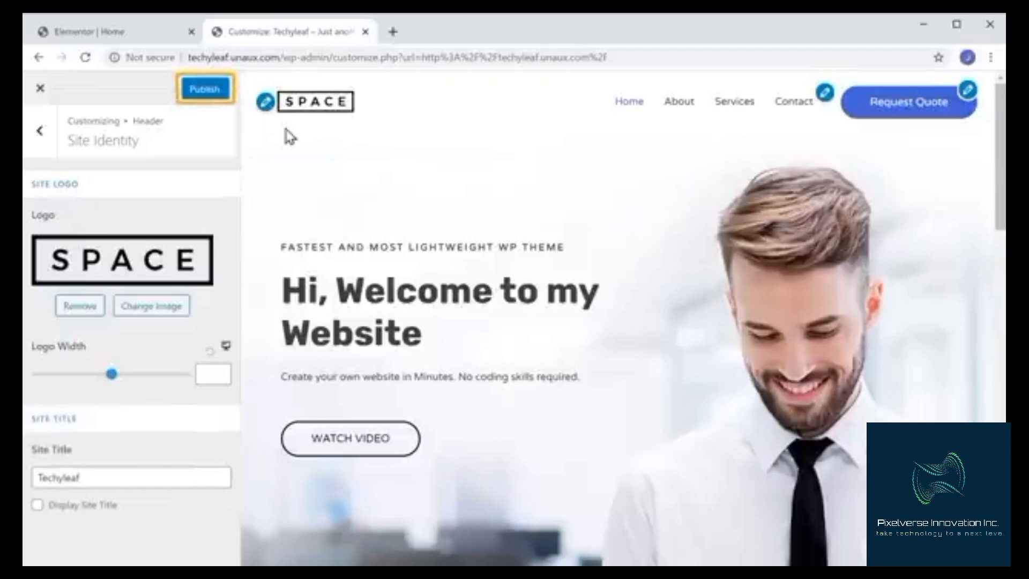
{"action": "left_click", "coordinate": [205, 89]}
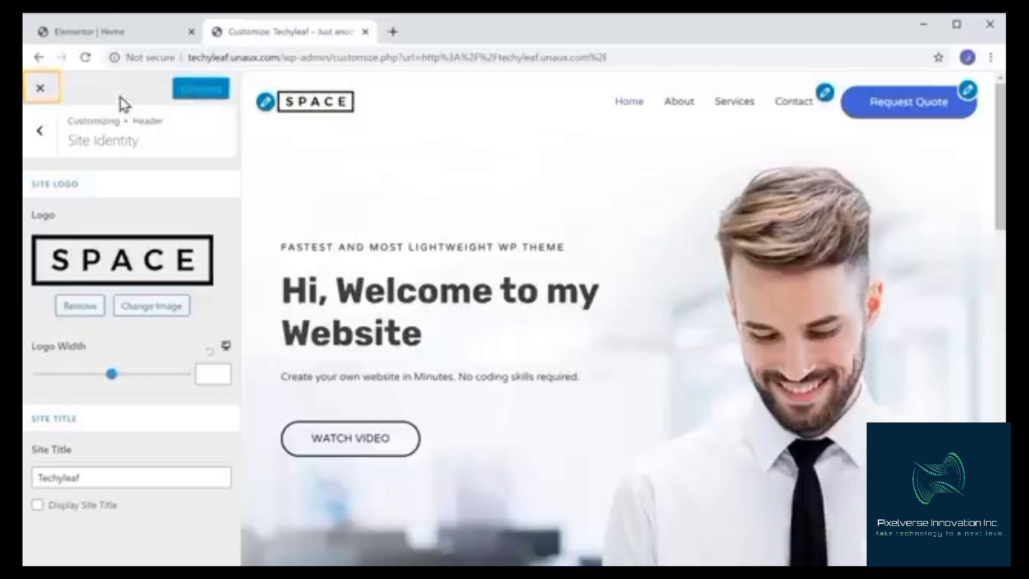
{"action": "left_click", "coordinate": [42, 88]}
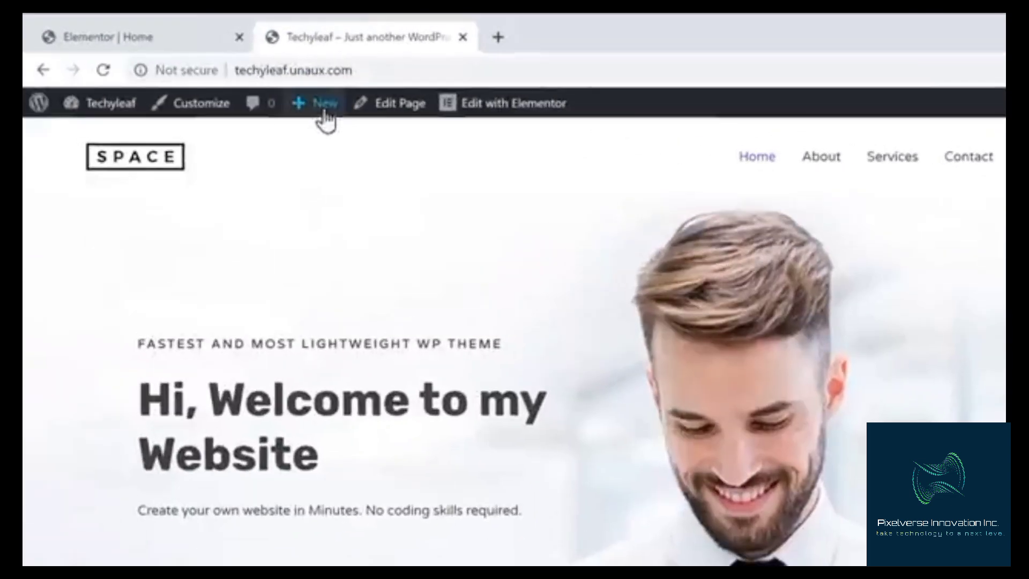
Create a new page and title it Our Services
{"action": "mouse_move", "coordinate": [256, 89]}
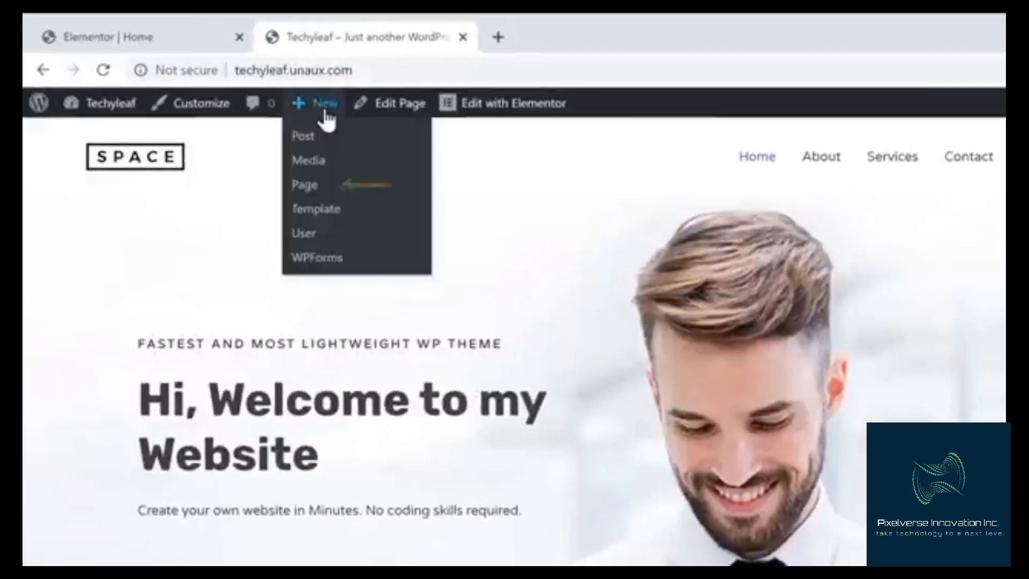
{"action": "left_click", "coordinate": [304, 195]}
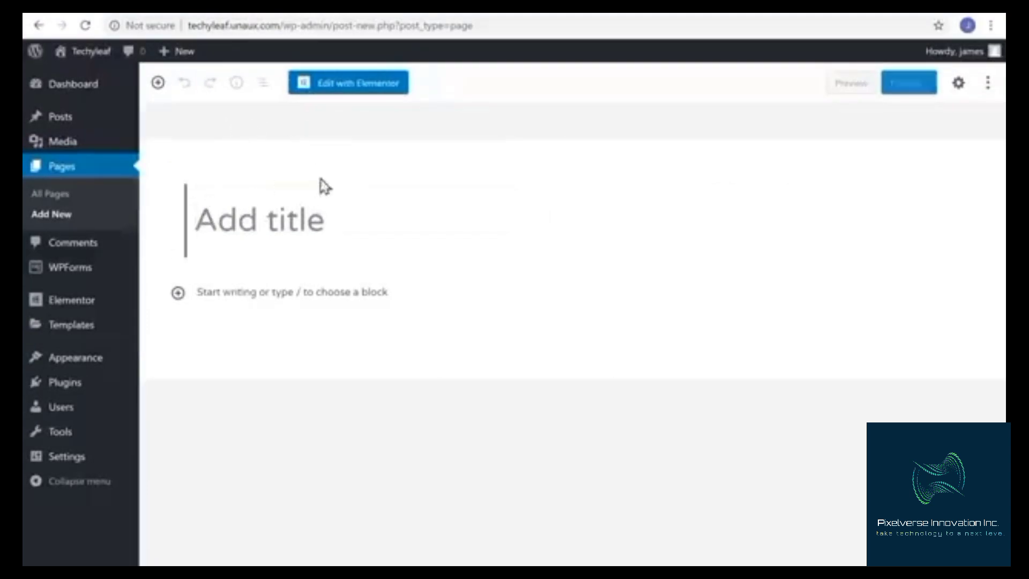
{"action": "type", "text": "Our Services"}
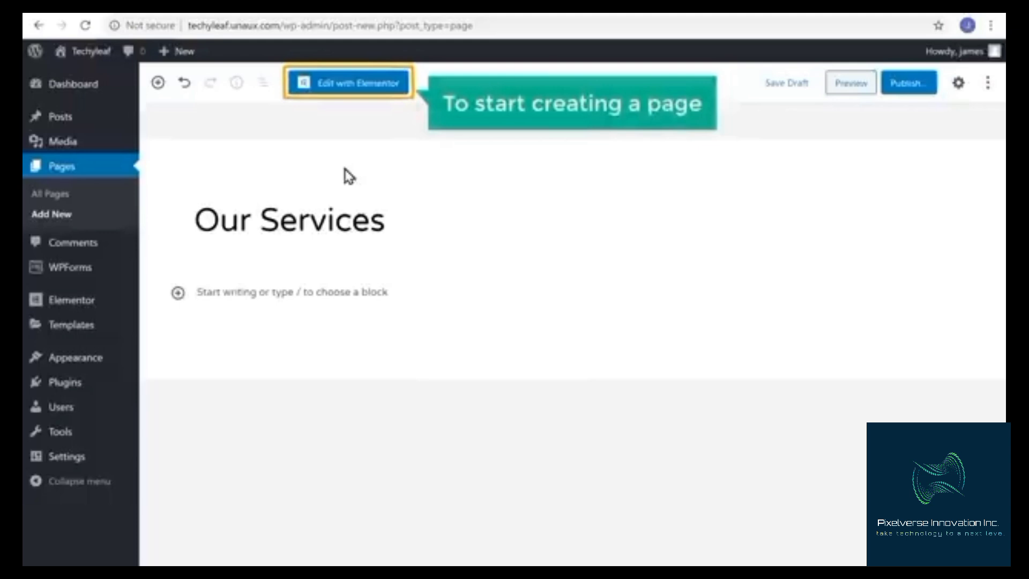
Open the page in Elementor and add a Heading widget reading Our Services
{"action": "left_click", "coordinate": [346, 88]}
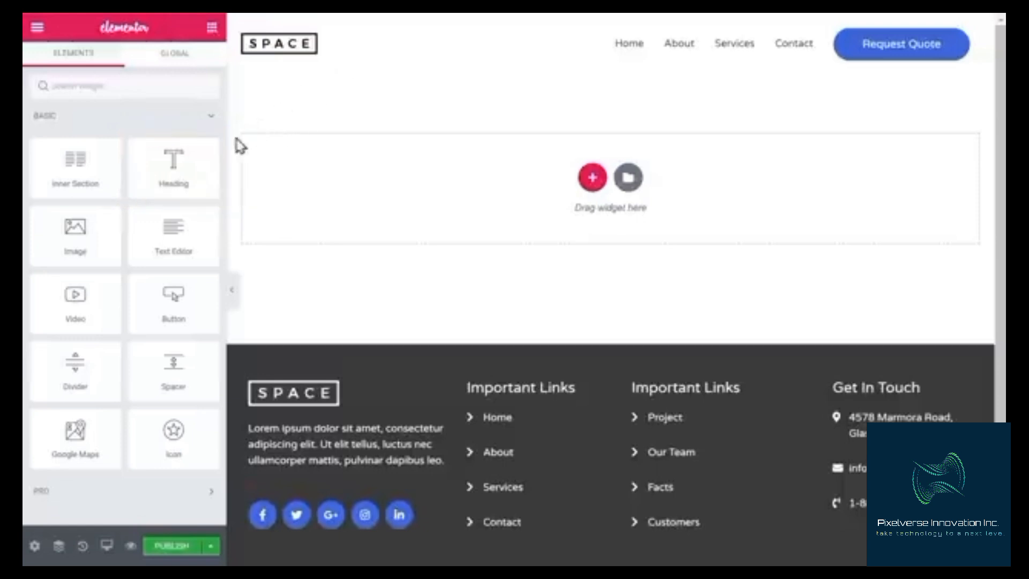
{"action": "left_click_drag", "start_coordinate": [196, 159], "coordinate": [470, 177]}
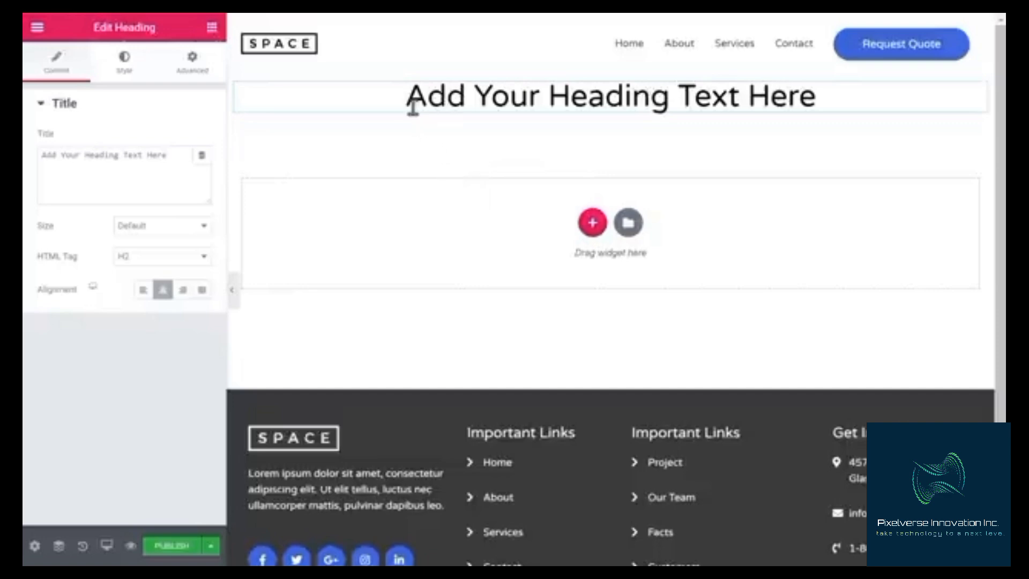
{"action": "left_click_drag", "start_coordinate": [412, 107], "coordinate": [822, 106]}
{"action": "type", "text": "O"}
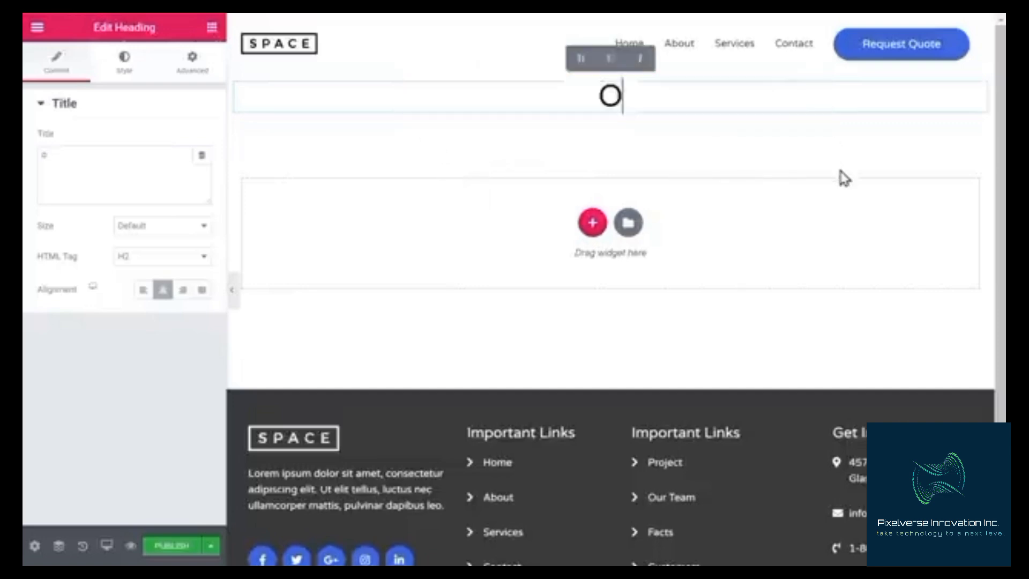
{"action": "type", "text": "ur Services"}
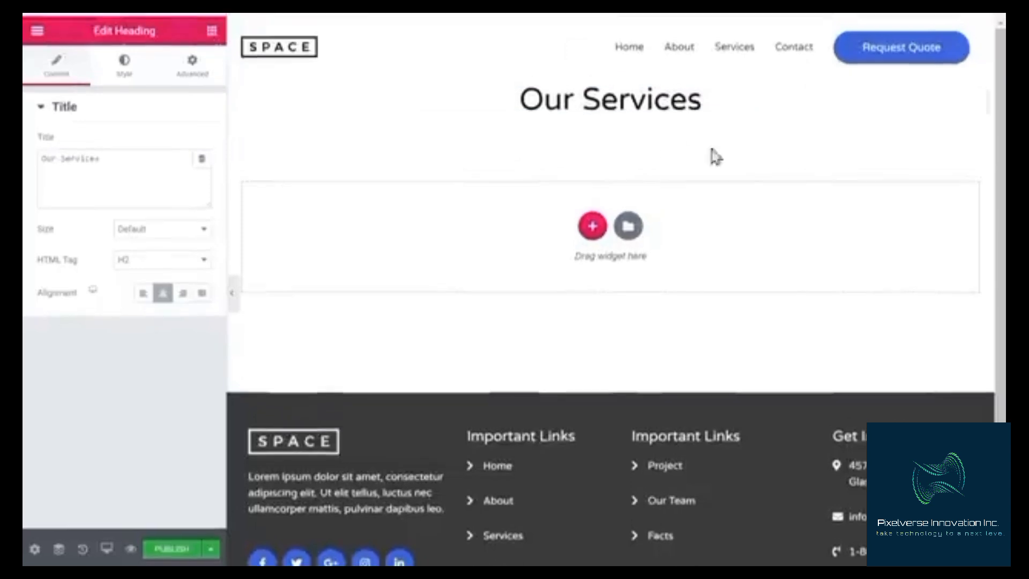
{"action": "left_click", "coordinate": [212, 31]}
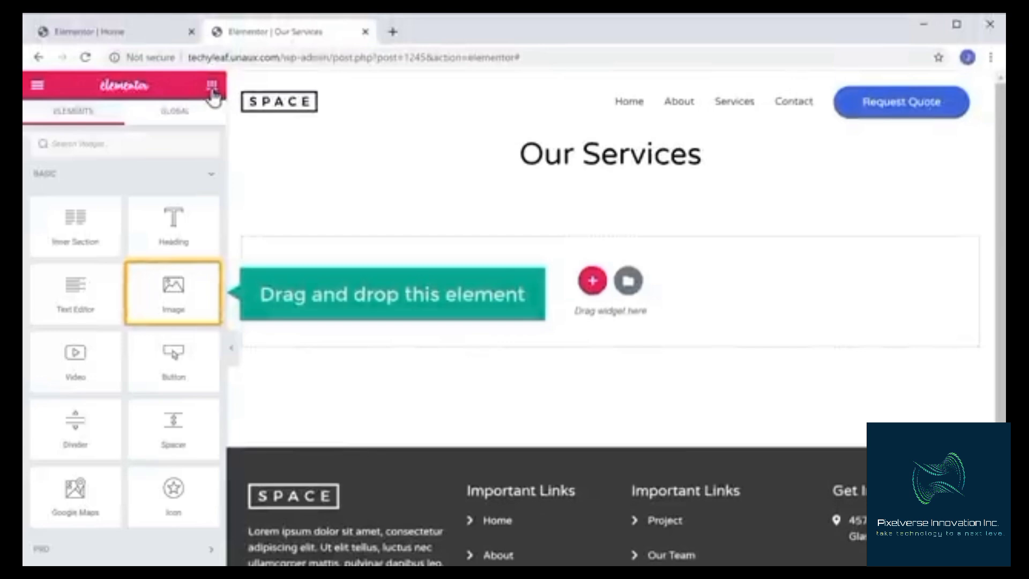
Browse the Elementor template library and insert the Homepage – Agency page template
{"action": "left_click_drag", "start_coordinate": [170, 288], "coordinate": [533, 245]}
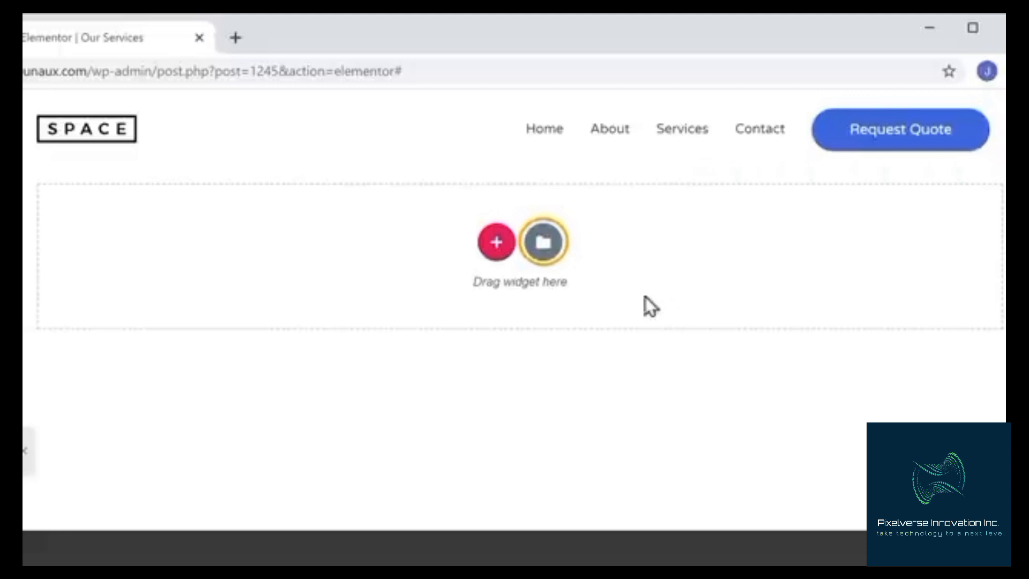
{"action": "left_click", "coordinate": [545, 262]}
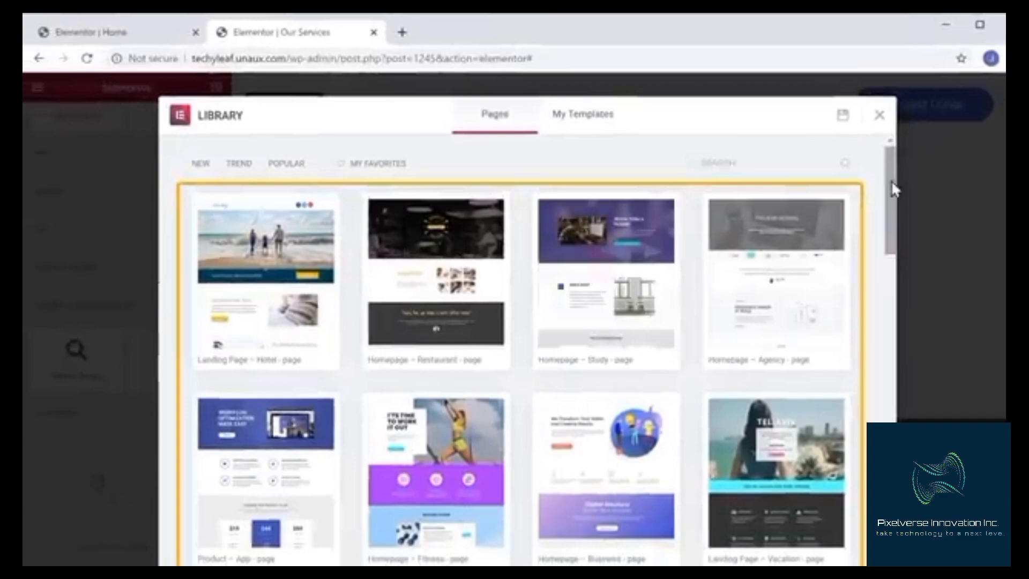
{"action": "scroll", "coordinate": [892, 189], "scroll_direction": "down", "scroll_amount": 10}
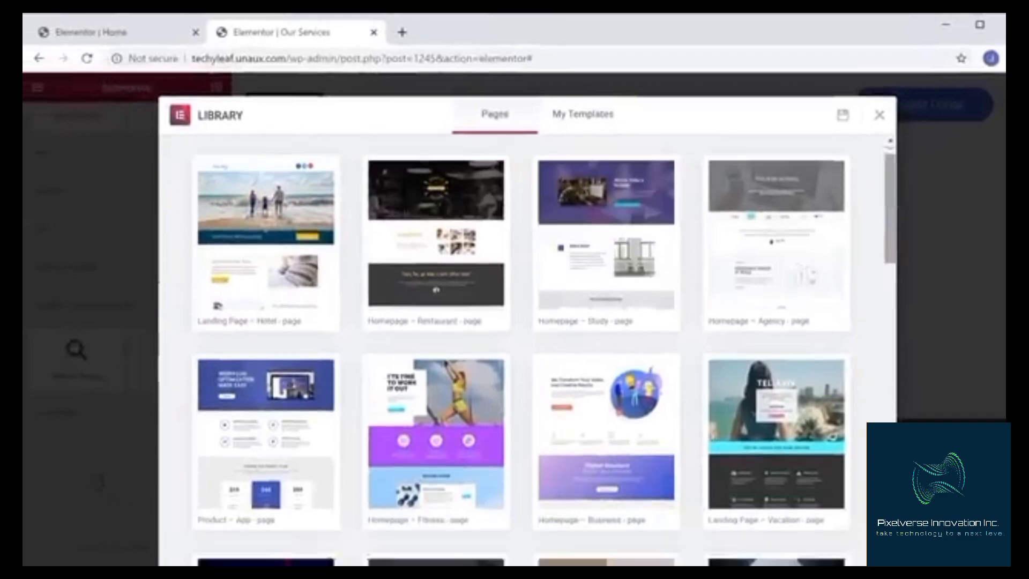
{"action": "scroll", "coordinate": [527, 348], "scroll_direction": "down", "scroll_amount": 13}
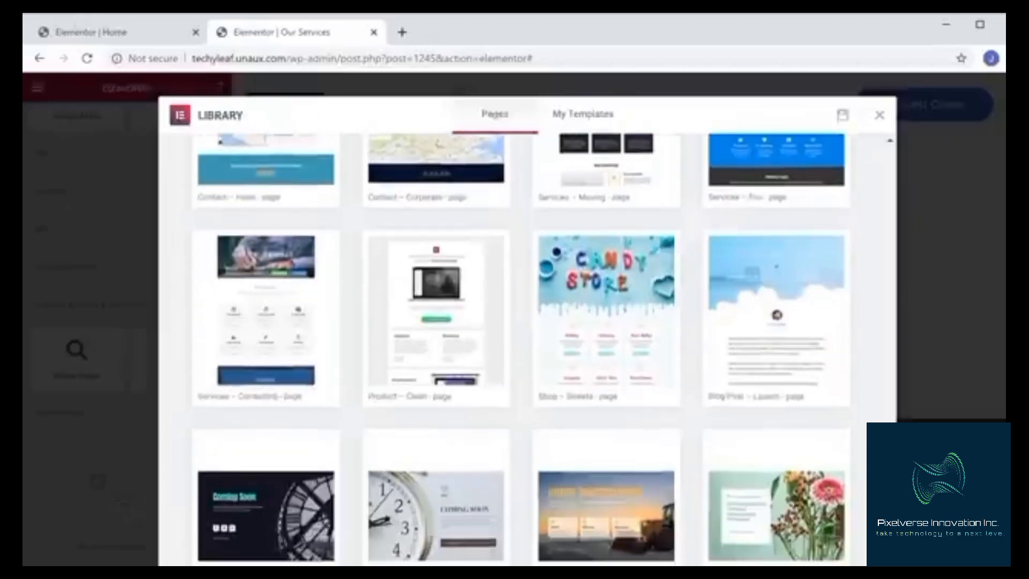
{"action": "scroll", "coordinate": [527, 348], "scroll_direction": "up", "scroll_amount": 14}
{"action": "scroll", "coordinate": [527, 348], "scroll_direction": "up", "scroll_amount": 10}
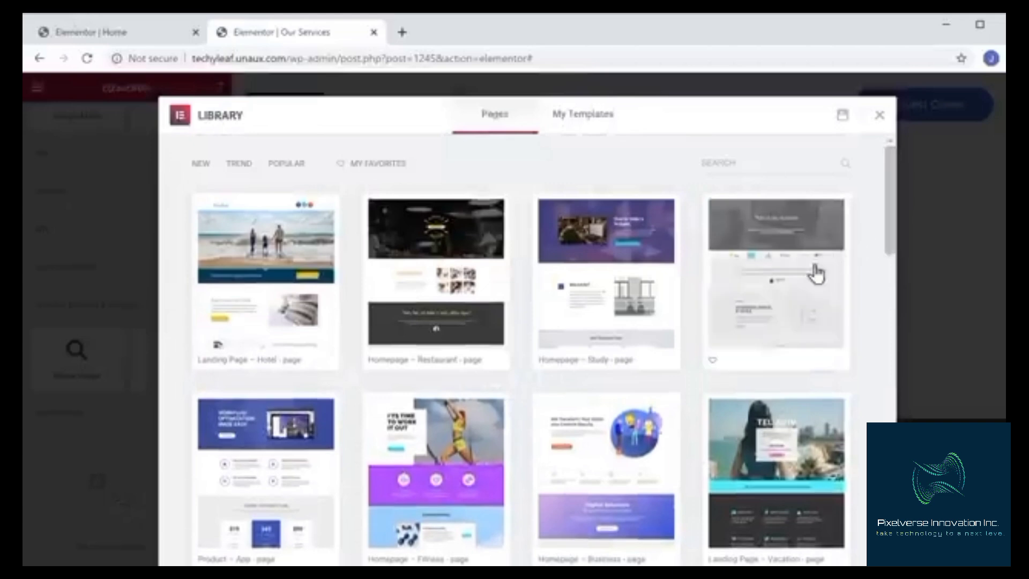
{"action": "left_click", "coordinate": [780, 298]}
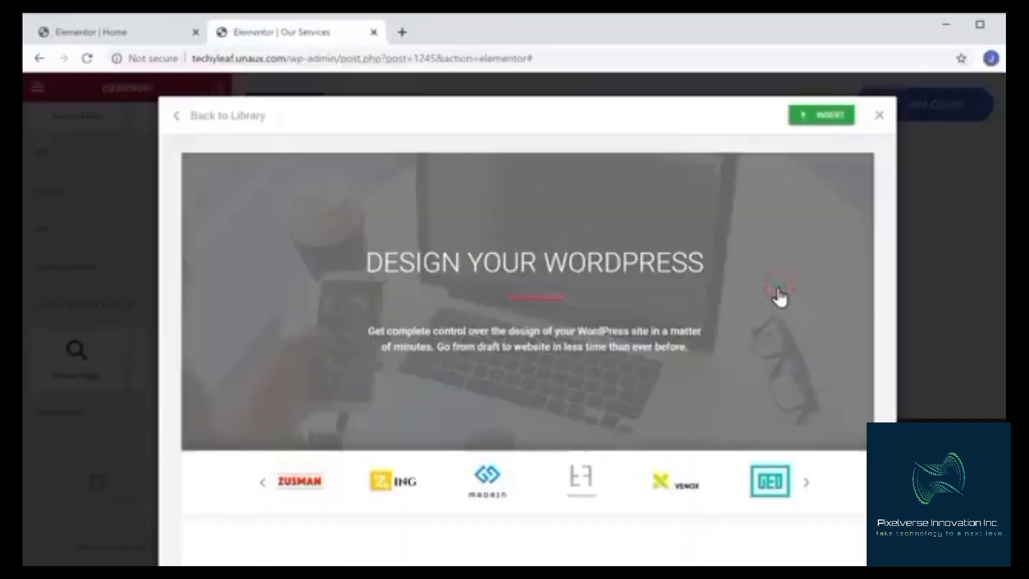
{"action": "scroll", "coordinate": [779, 298], "scroll_direction": "down", "scroll_amount": 15}
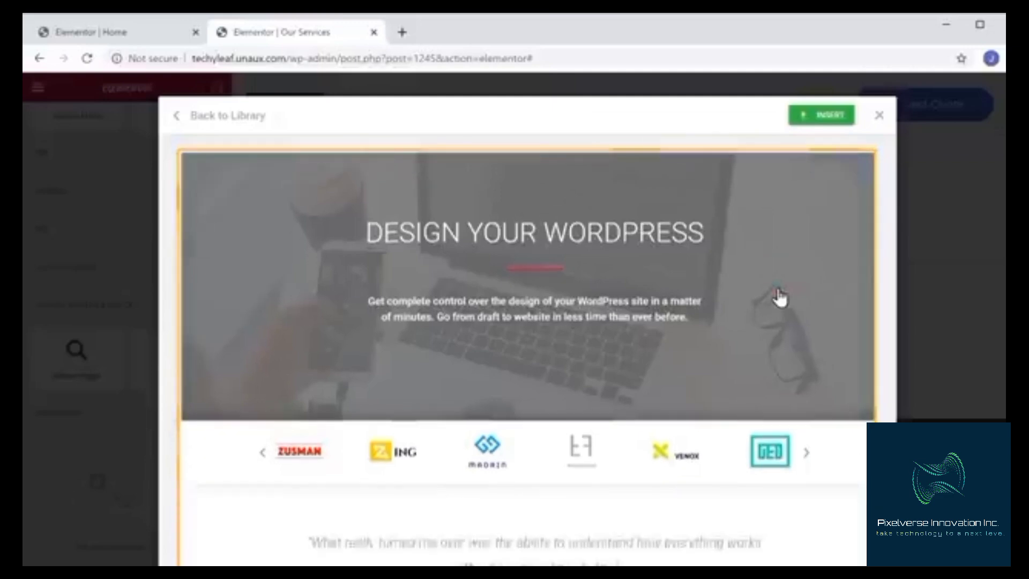
{"action": "scroll", "coordinate": [780, 299], "scroll_direction": "up", "scroll_amount": 15}
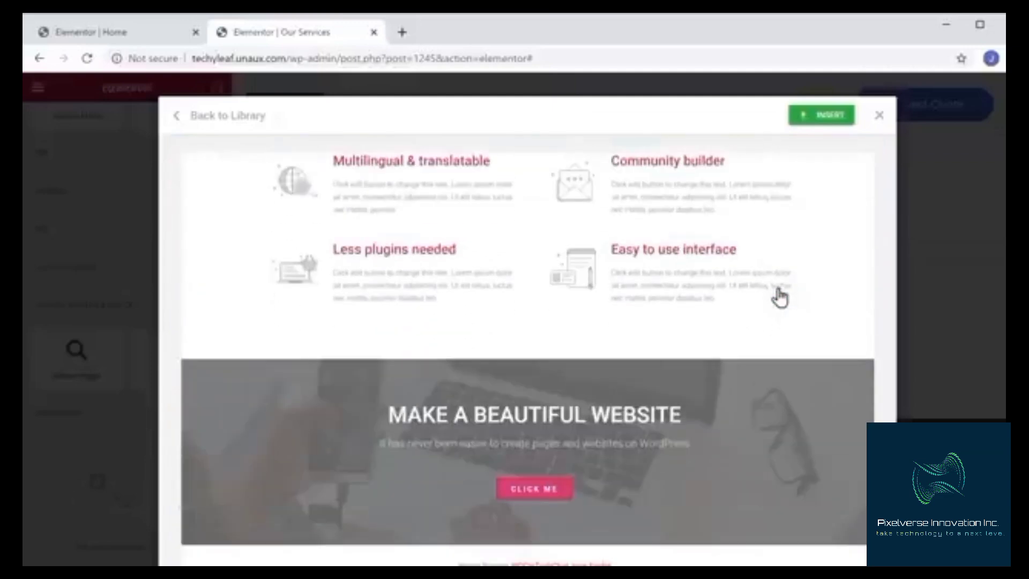
{"action": "scroll", "coordinate": [780, 298], "scroll_direction": "up", "scroll_amount": 2}
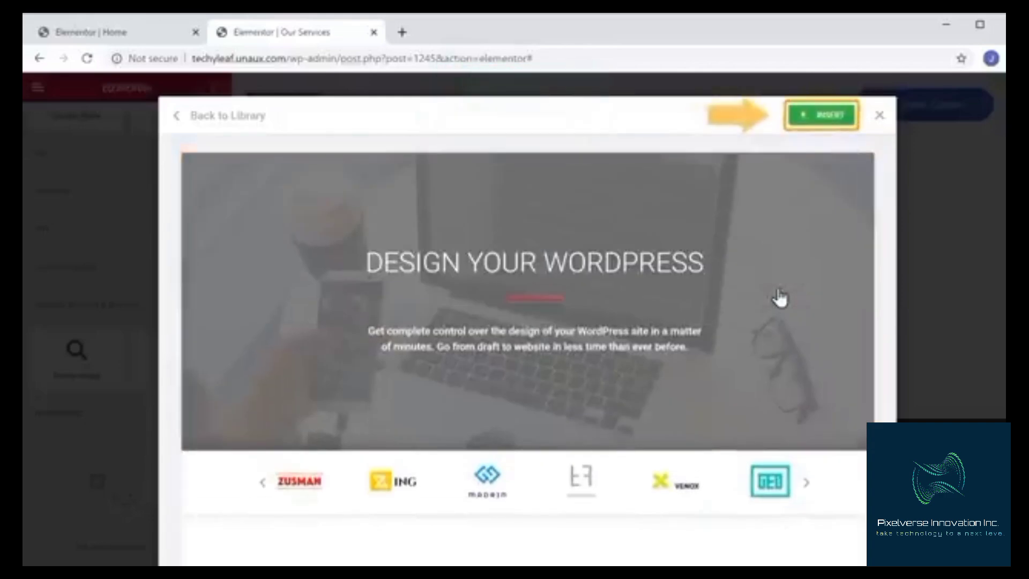
{"action": "left_click", "coordinate": [823, 115]}
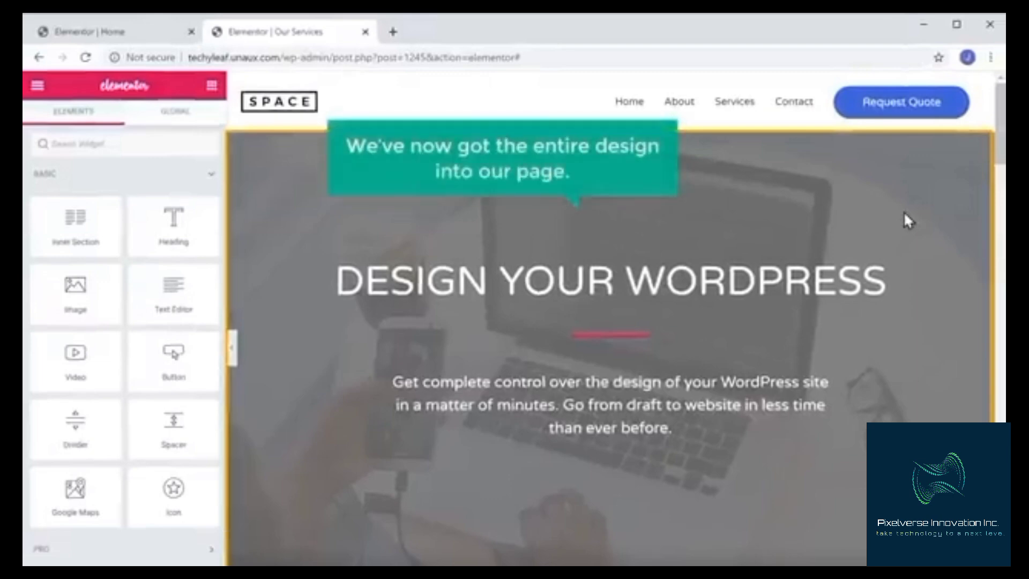
Change the template's main heading to OUR SERVICES, update the page and view it live
{"action": "scroll", "coordinate": [904, 211], "scroll_direction": "down", "scroll_amount": 10}
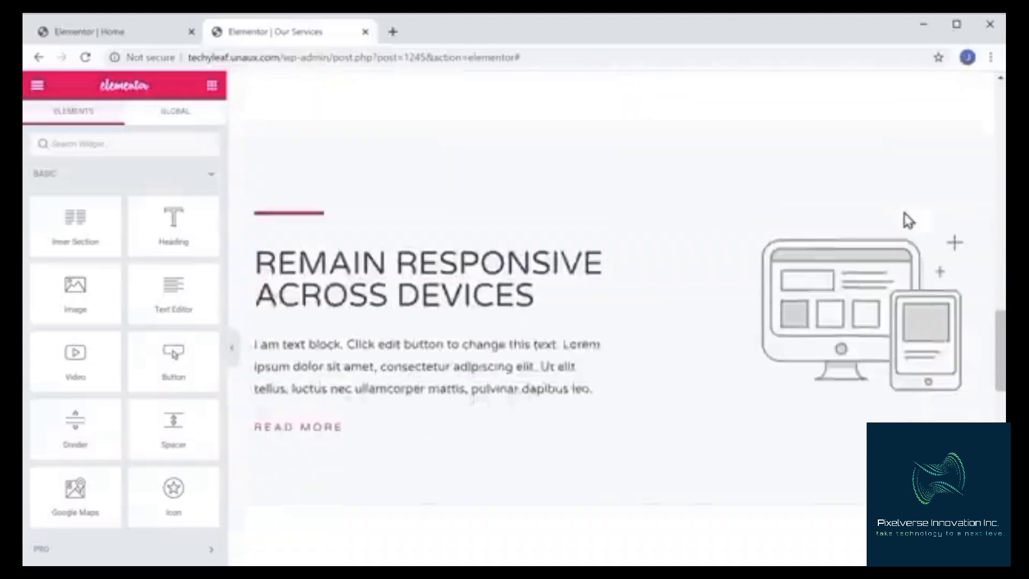
{"action": "scroll", "coordinate": [908, 219], "scroll_direction": "down", "scroll_amount": 10}
{"action": "scroll", "coordinate": [908, 220], "scroll_direction": "up", "scroll_amount": 7}
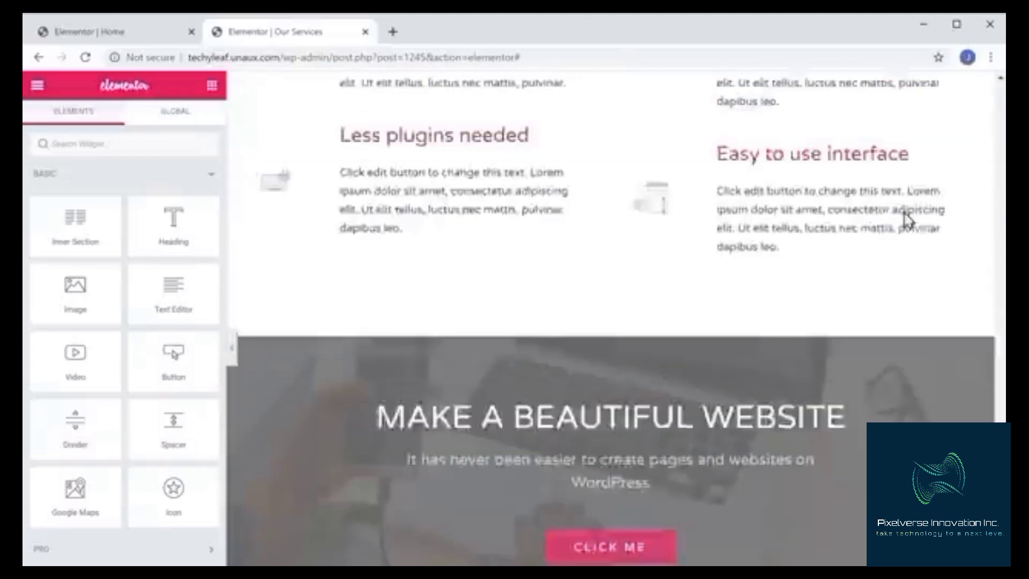
{"action": "scroll", "coordinate": [905, 219], "scroll_direction": "up", "scroll_amount": 10}
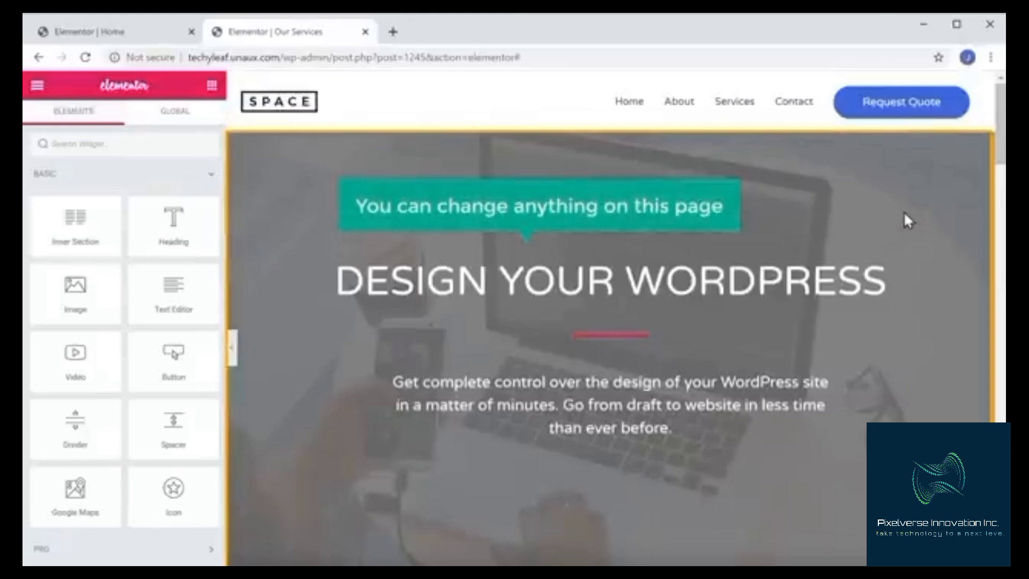
{"action": "left_click", "coordinate": [337, 280]}
{"action": "left_click_drag", "start_coordinate": [338, 280], "coordinate": [908, 309]}
{"action": "type", "text": "OUR SERVICE"}
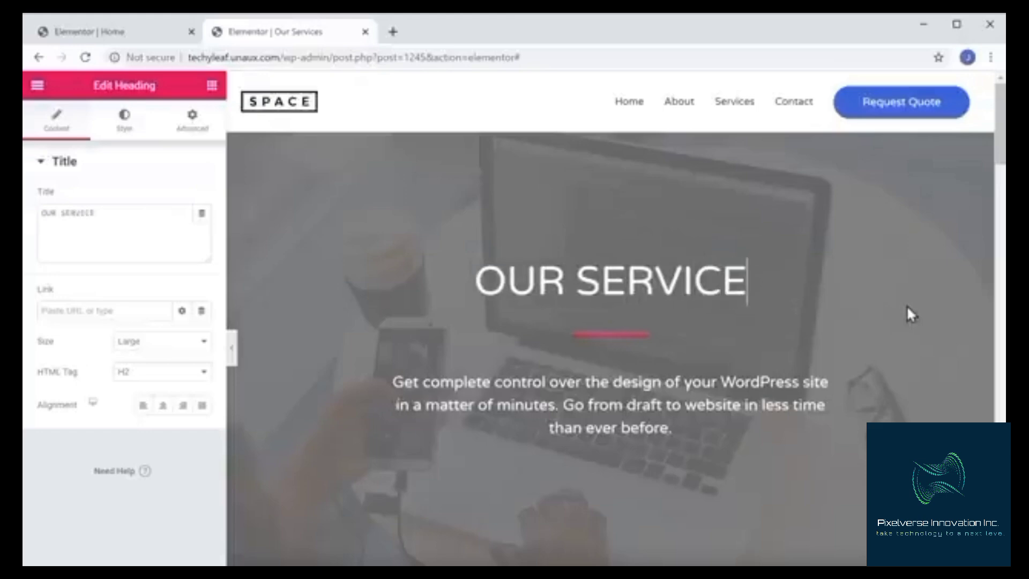
{"action": "type", "text": "S"}
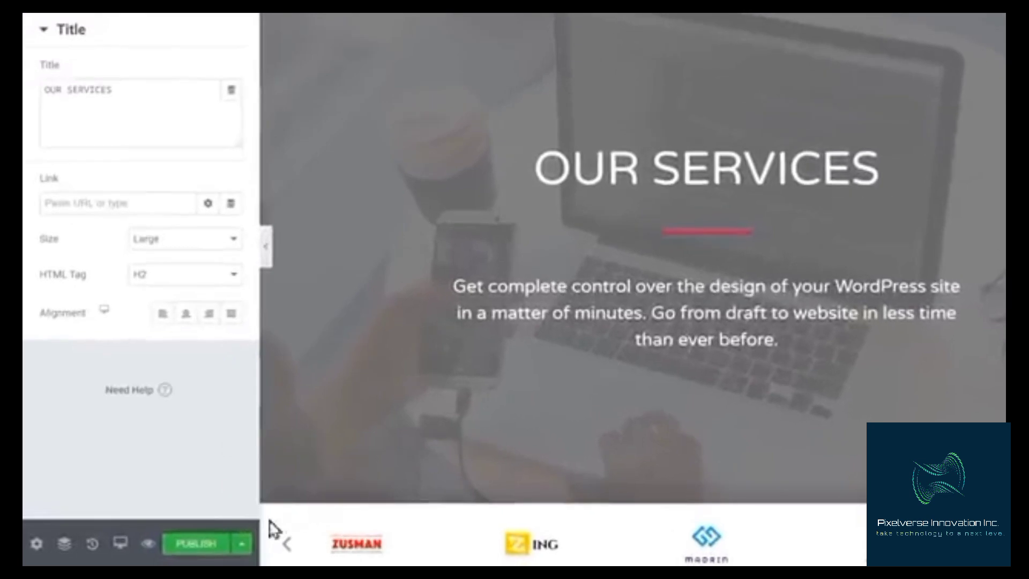
{"action": "left_click", "coordinate": [196, 549]}
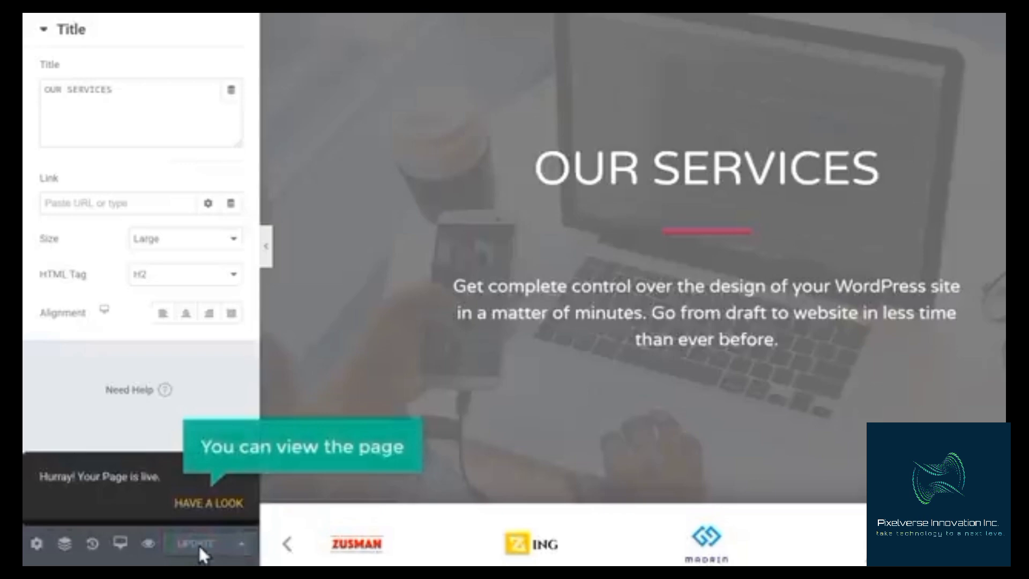
{"action": "left_click", "coordinate": [206, 505]}
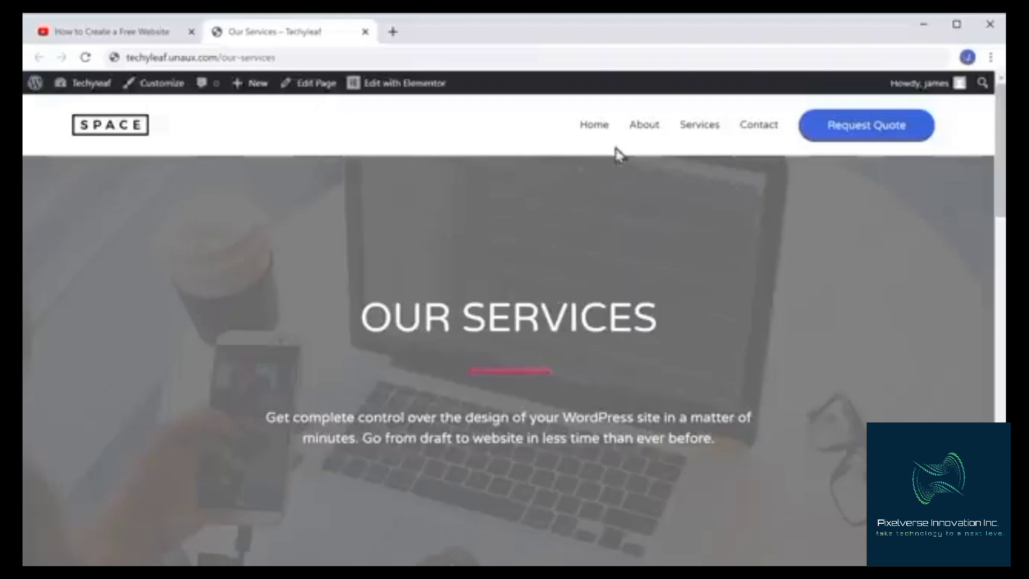
{"action": "left_click", "coordinate": [596, 127]}
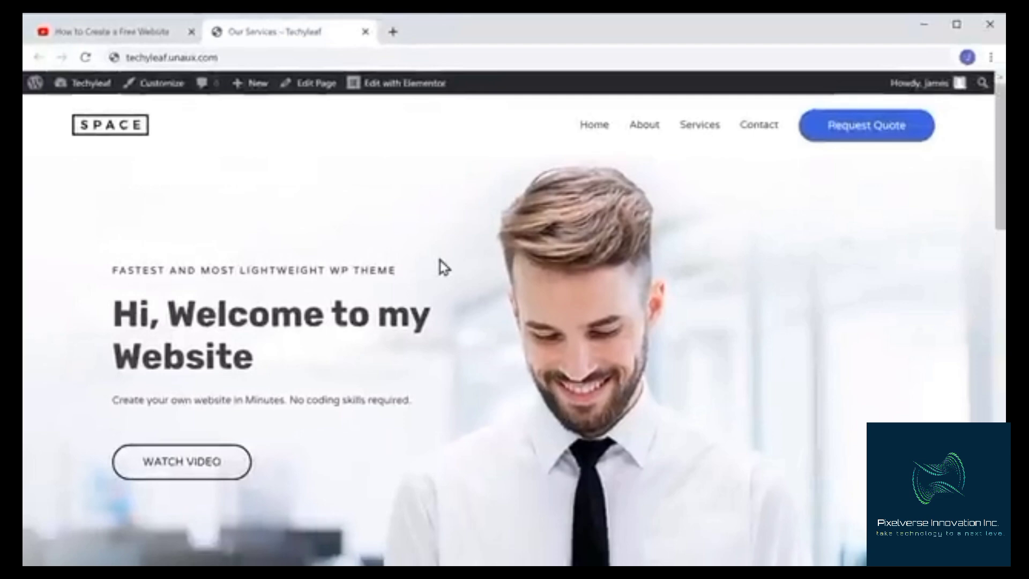
Open the Get the Domain link from the video description and search GoDaddy for techyleaf.com
{"action": "left_click", "coordinate": [113, 33]}
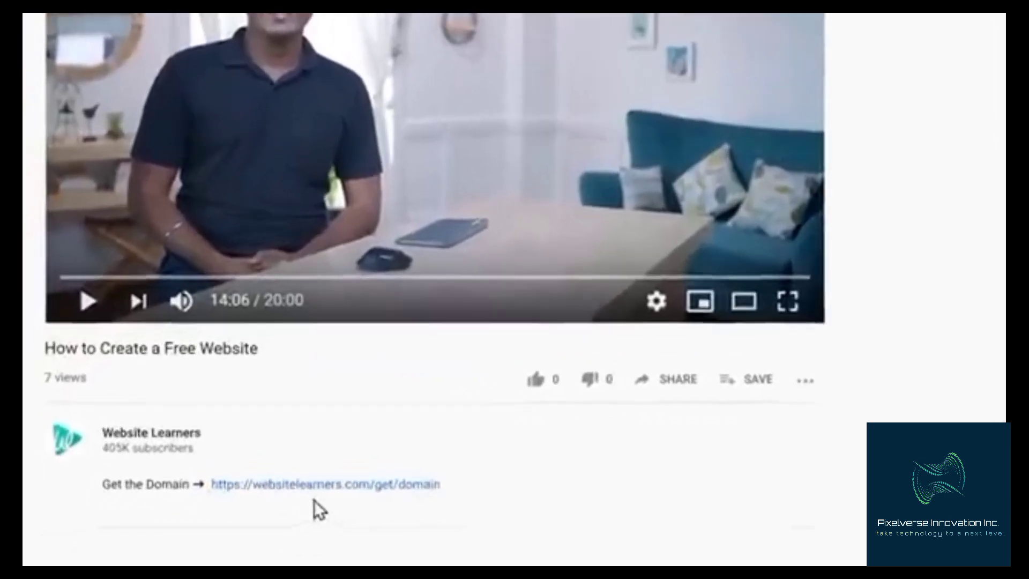
{"action": "left_click", "coordinate": [320, 492]}
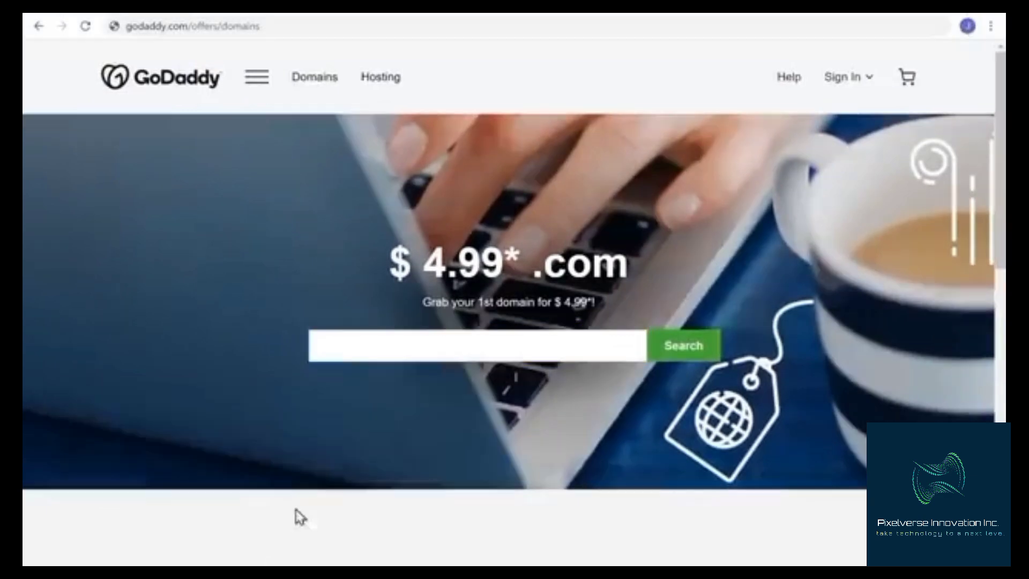
{"action": "left_click", "coordinate": [344, 348]}
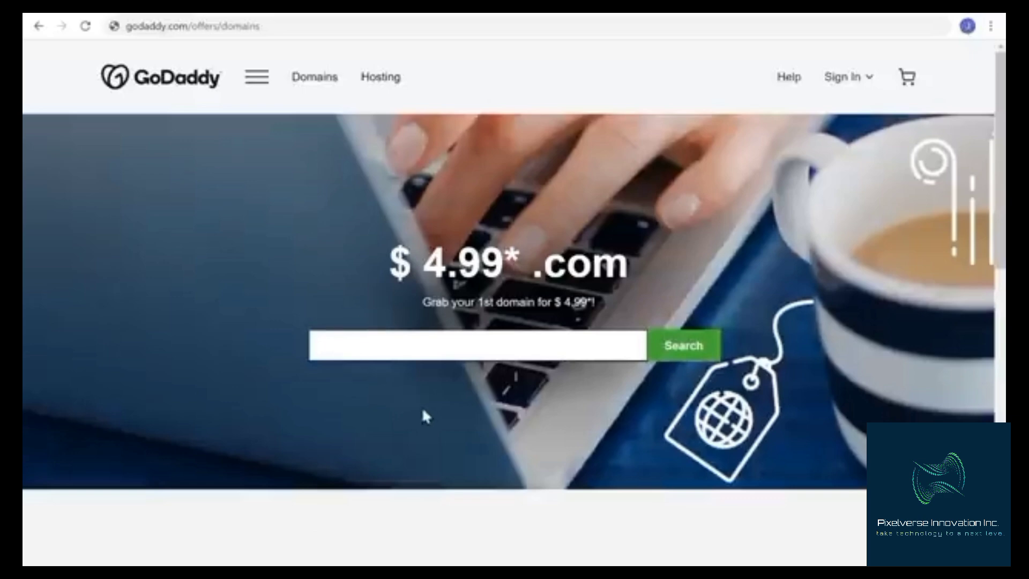
{"action": "type", "text": "techyleaf.com"}
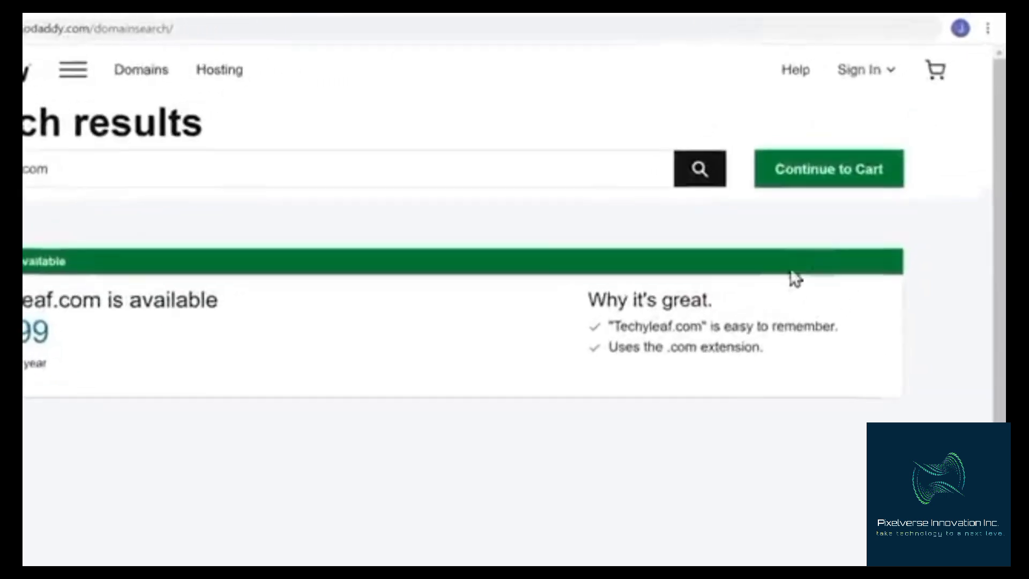
Continue to the cart with techyleaf.com, keeping domain privacy declined
{"action": "left_click", "coordinate": [823, 198]}
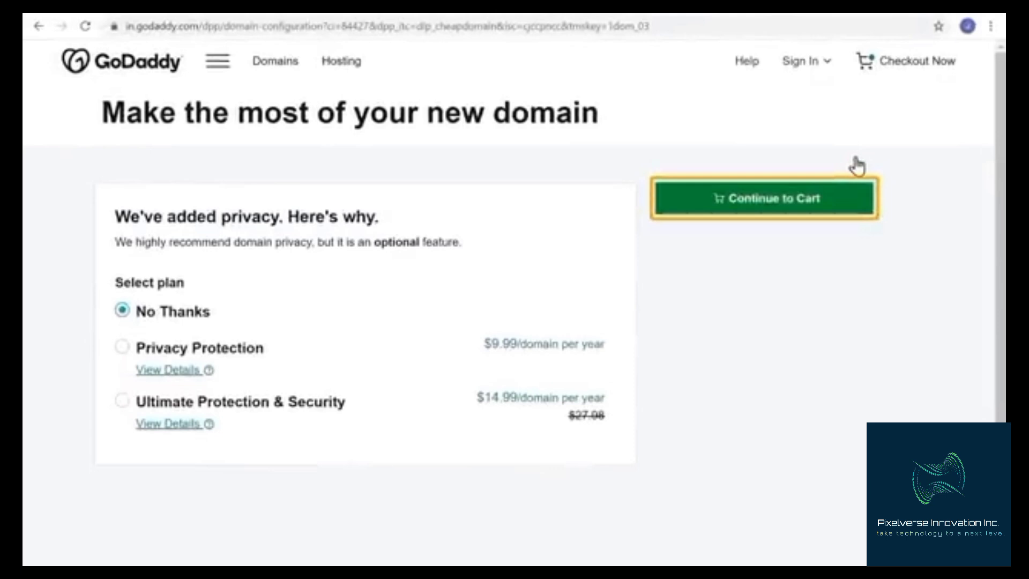
{"action": "left_click", "coordinate": [770, 214]}
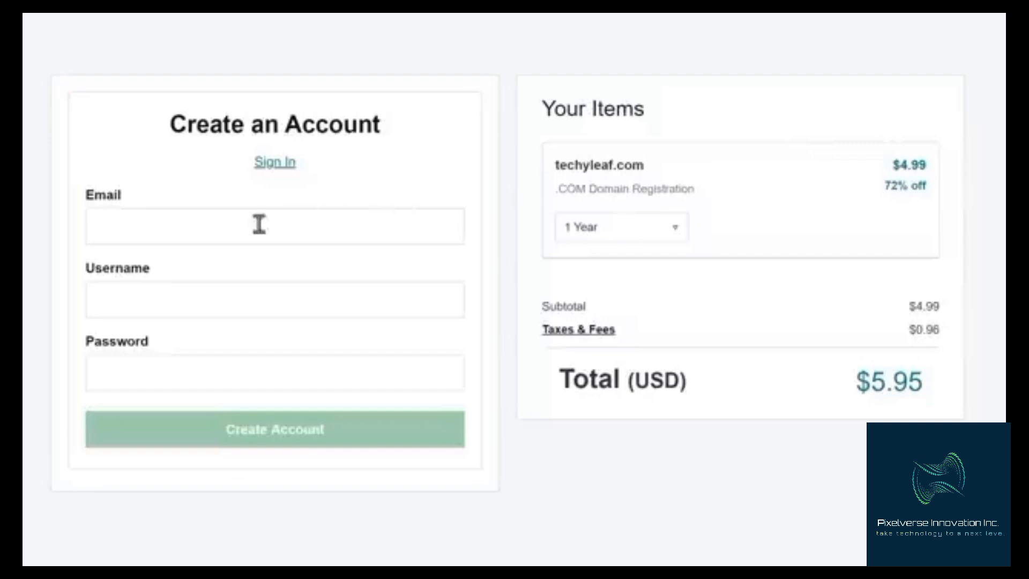
Create a GoDaddy account with the user's e-mail, username TechyLeaf and an account password
{"action": "key", "text": "Tab"}
{"action": "type", "text": "TechyLeaf"}
{"action": "key", "text": "Tab"}
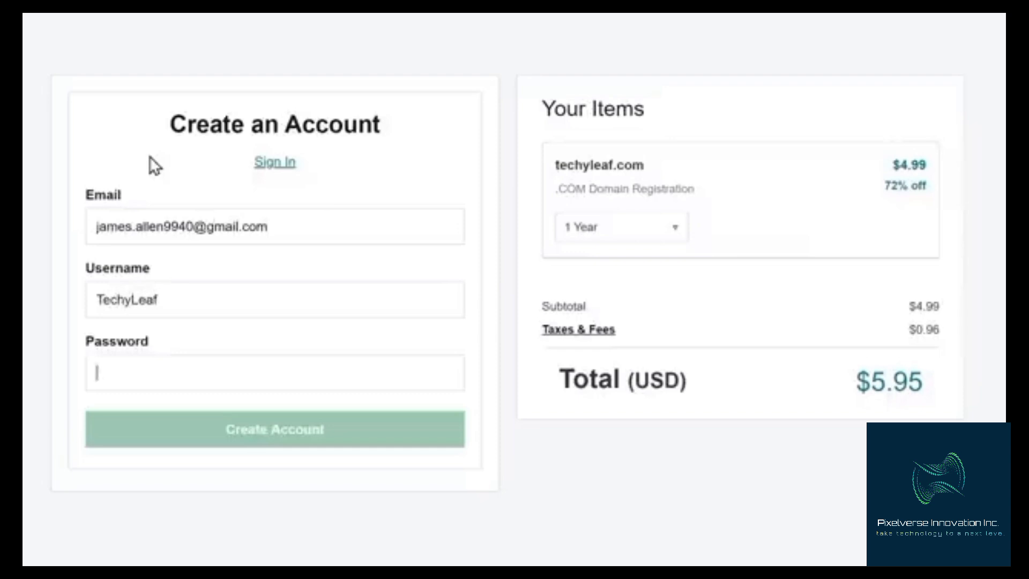
{"action": "type", "text": "••••••••••"}
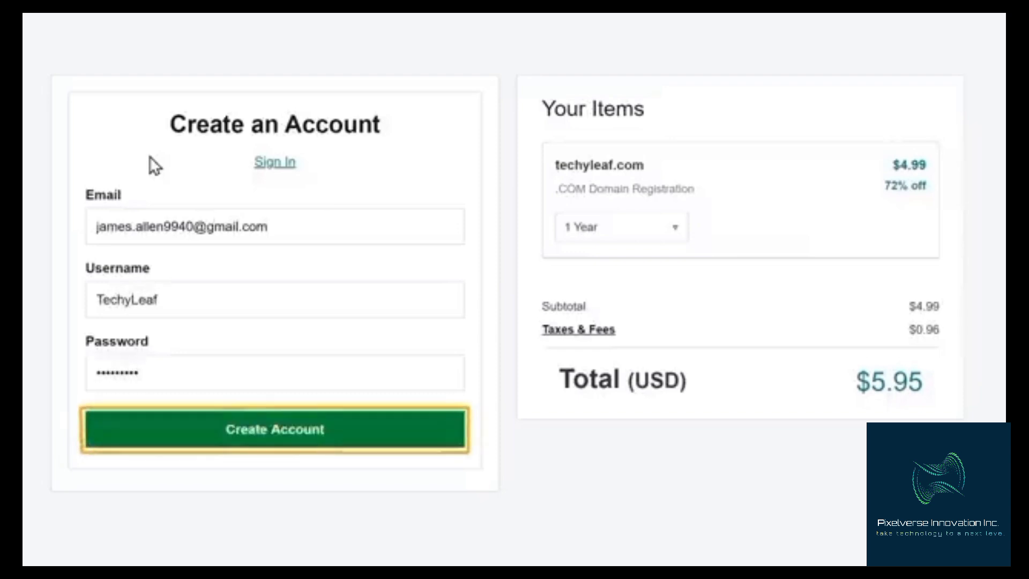
{"action": "left_click", "coordinate": [272, 450]}
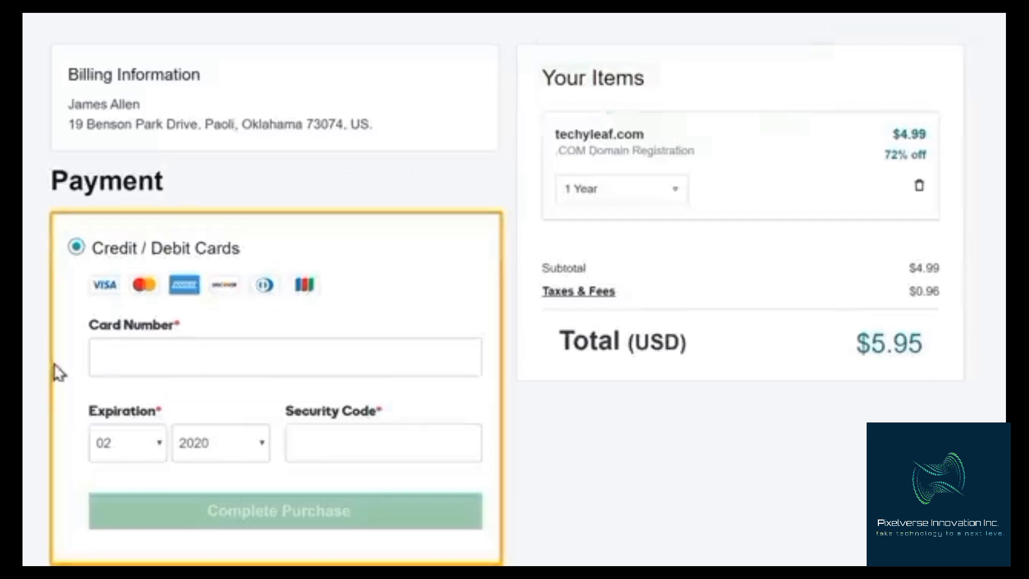
Enter the card number, expiration and security code to complete the domain purchase, then open My Products from the account menu
{"action": "left_click", "coordinate": [105, 356]}
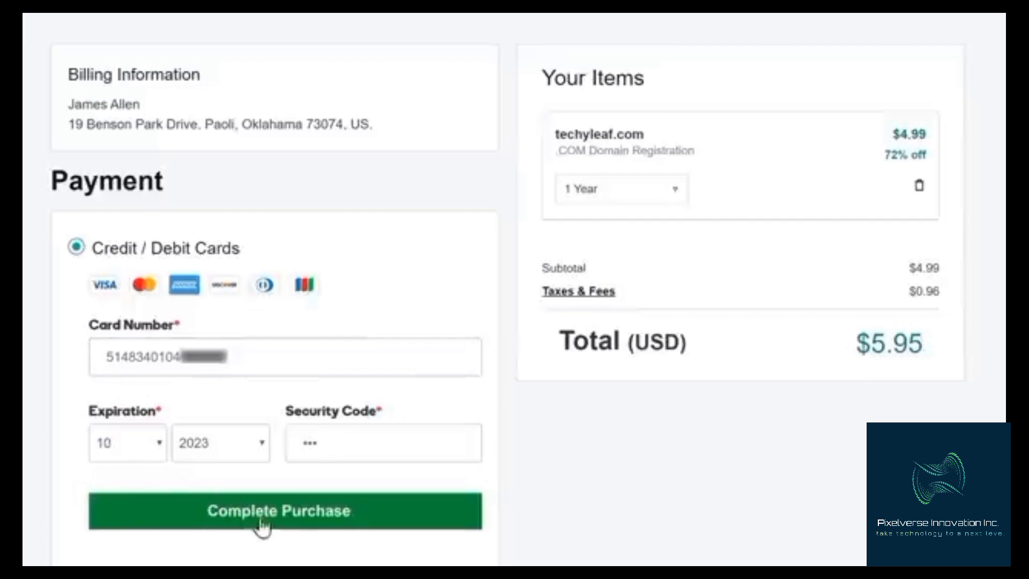
{"action": "left_click", "coordinate": [284, 528]}
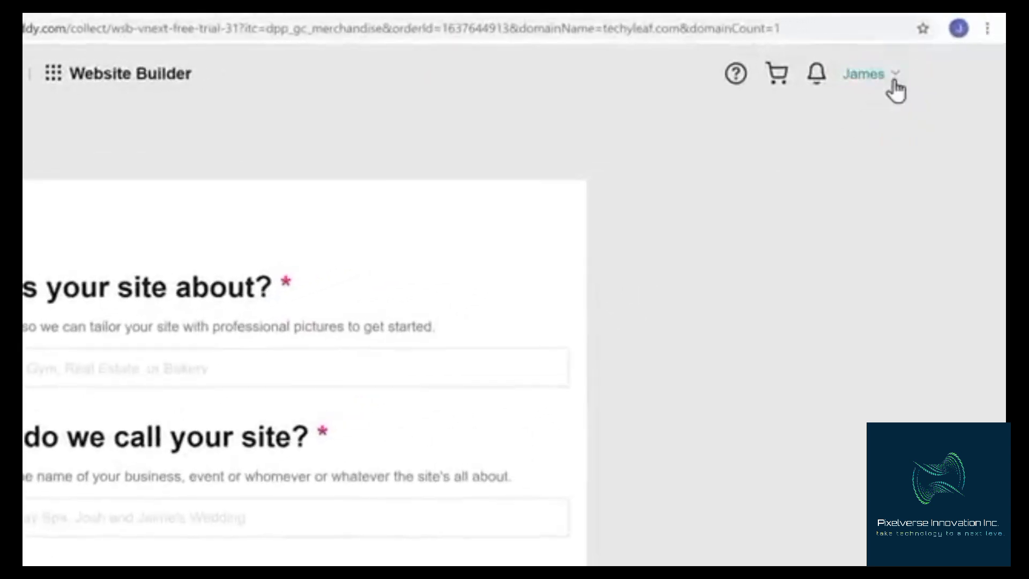
{"action": "left_click", "coordinate": [894, 80]}
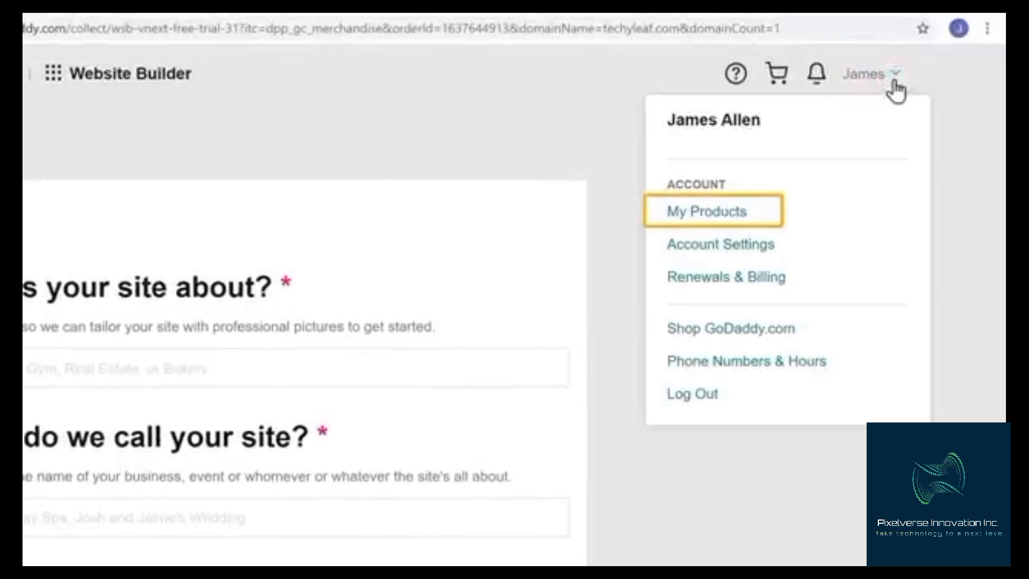
{"action": "left_click", "coordinate": [705, 217]}
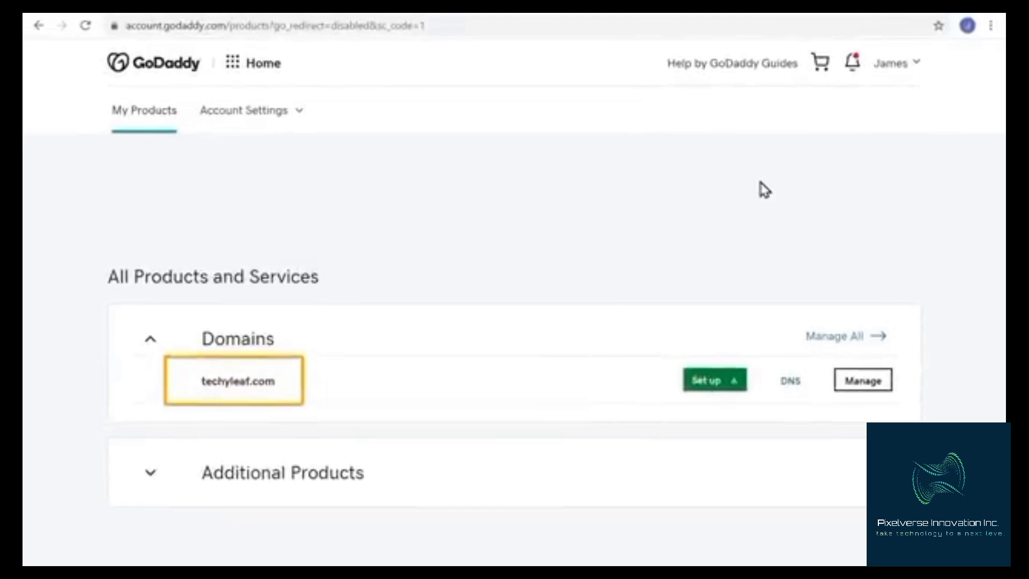
Open a new browser tab and load techyleaf.com
{"action": "left_click", "coordinate": [620, 31]}
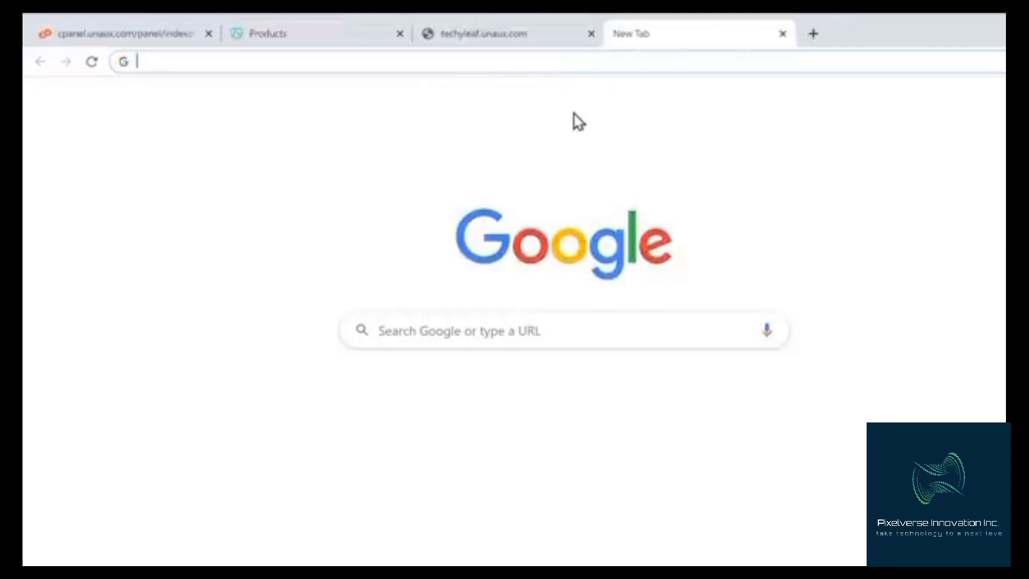
{"action": "type", "text": "techyleaf.com"}
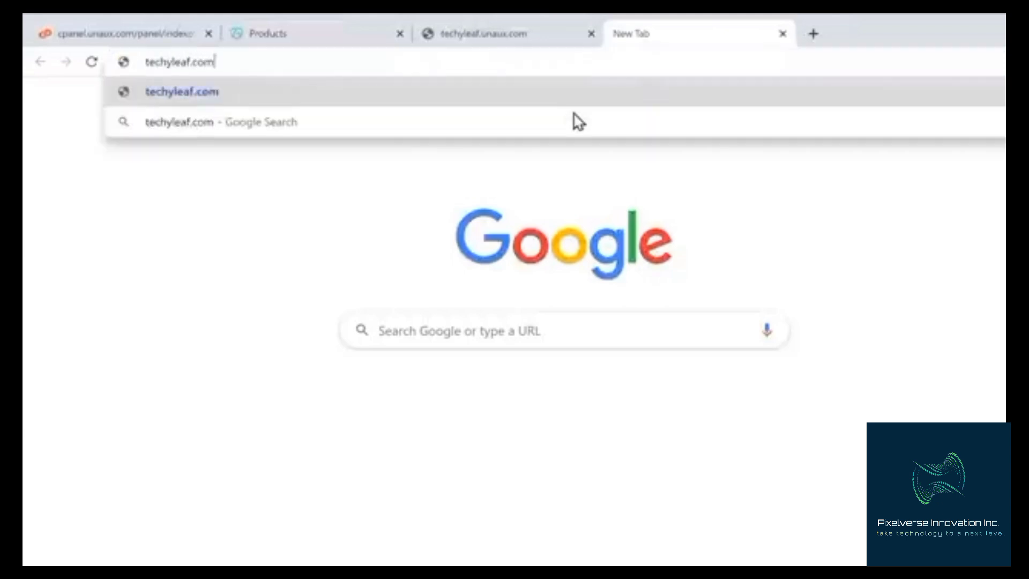
{"action": "key", "text": "Return"}
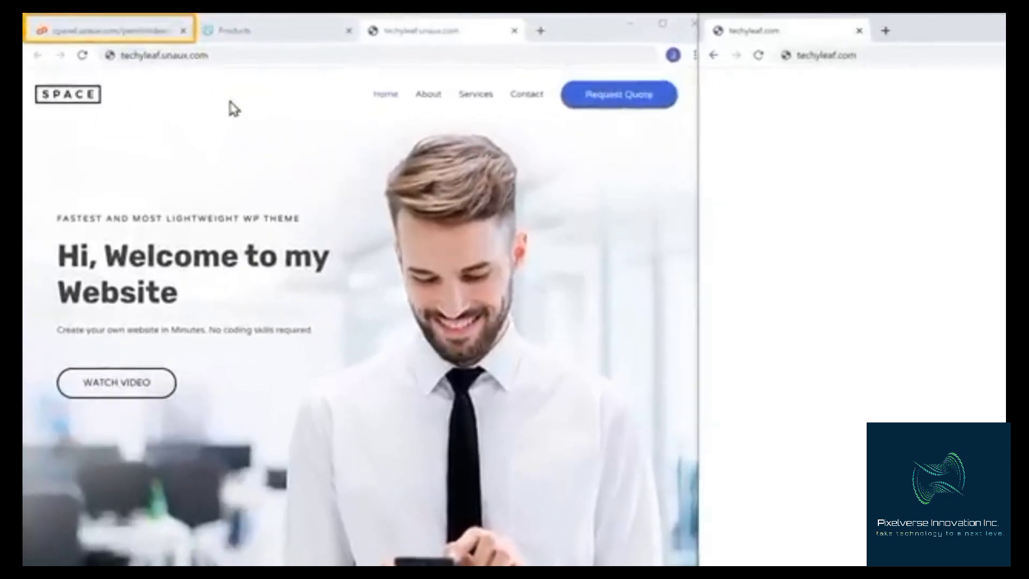
In the hosting control panel's Parked Domain Management, enter techyleaf.com as the new domain name
{"action": "left_click", "coordinate": [115, 37]}
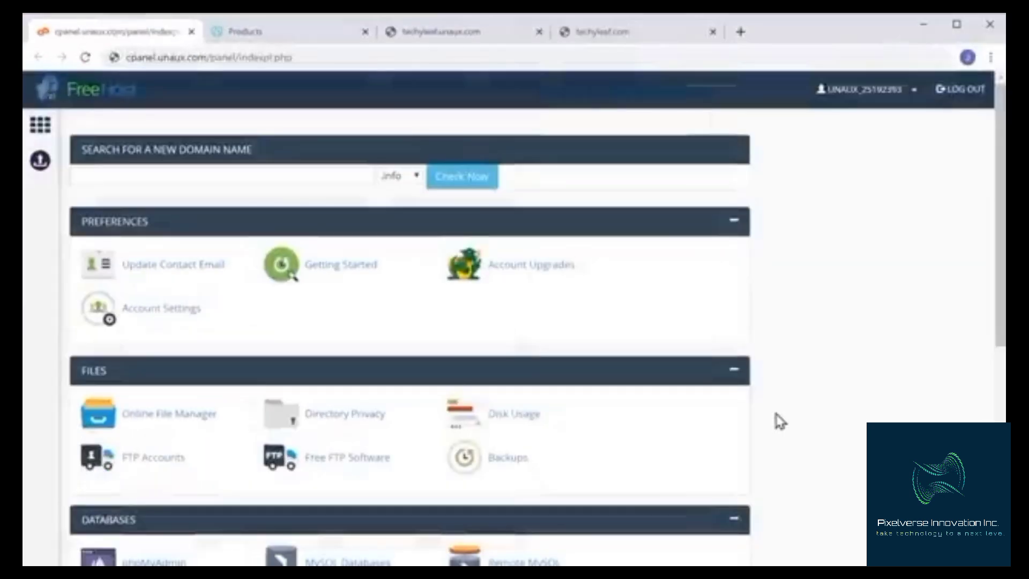
{"action": "scroll", "coordinate": [779, 421], "scroll_direction": "down", "scroll_amount": 5}
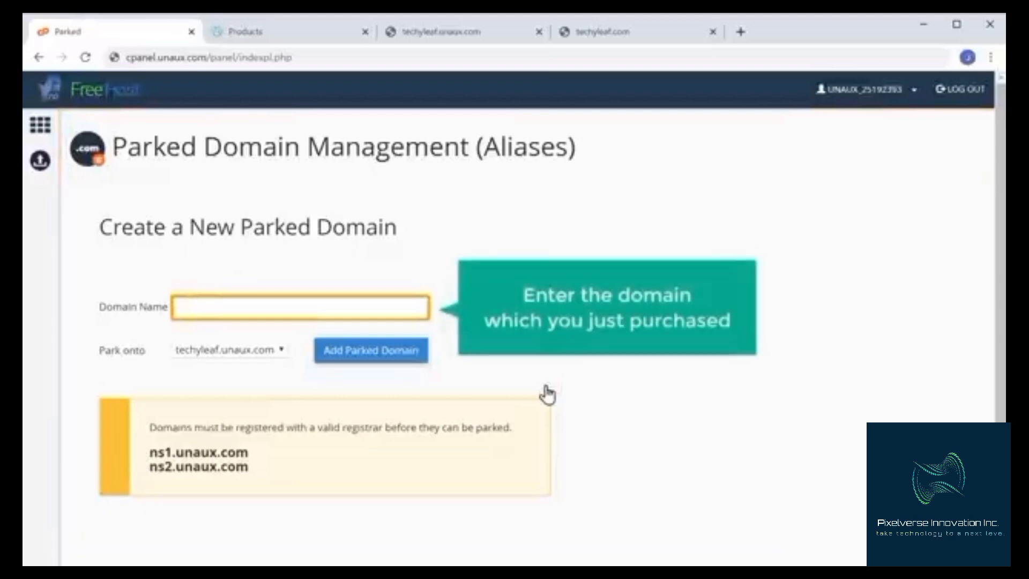
{"action": "left_click", "coordinate": [297, 308]}
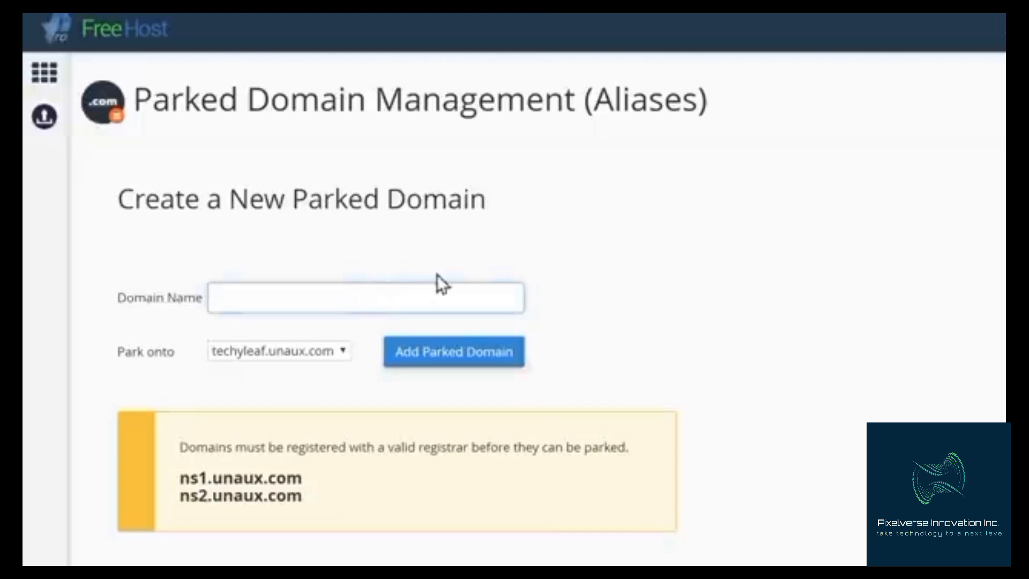
{"action": "type", "text": "techyleaf.com"}
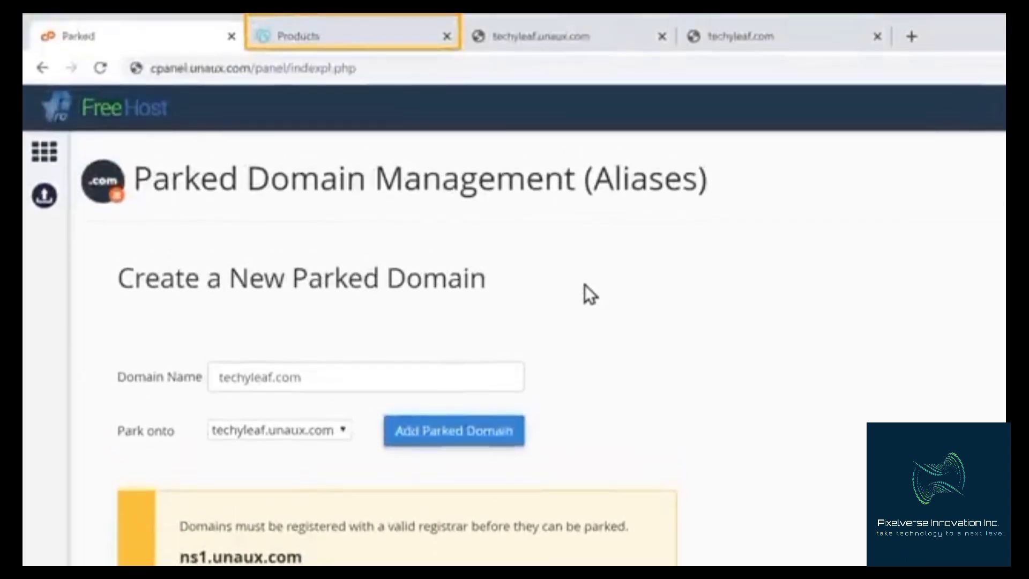
Open the DNS management for techyleaf.com on GoDaddy and choose to enter your own nameservers
{"action": "left_click", "coordinate": [331, 41]}
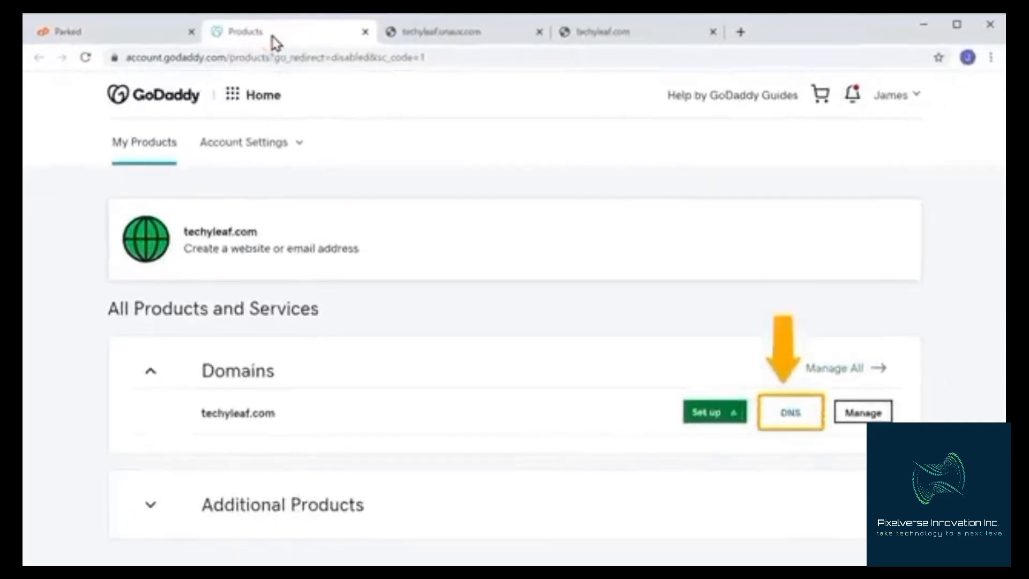
{"action": "left_click", "coordinate": [792, 417]}
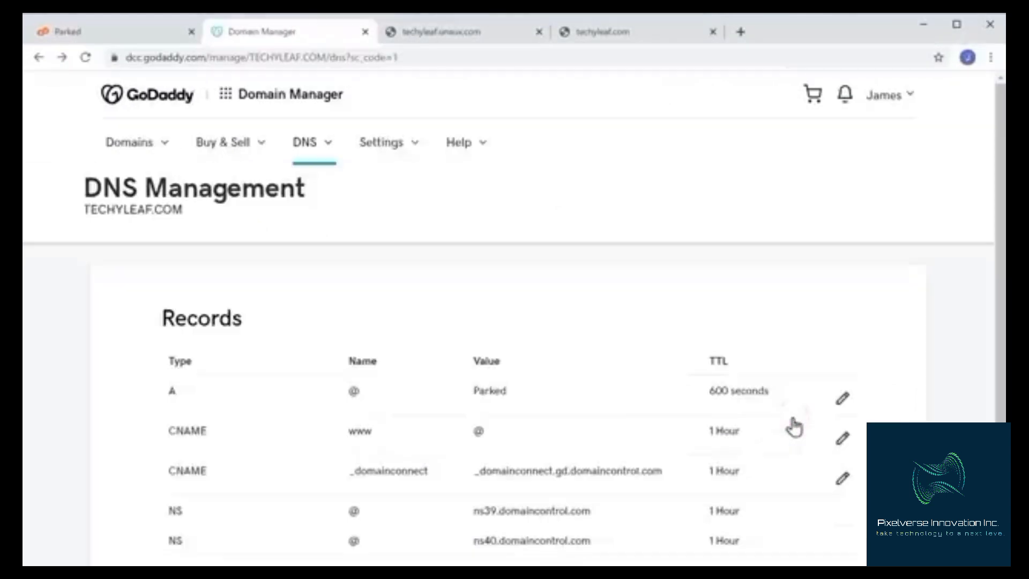
{"action": "scroll", "coordinate": [792, 423], "scroll_direction": "down", "scroll_amount": 6}
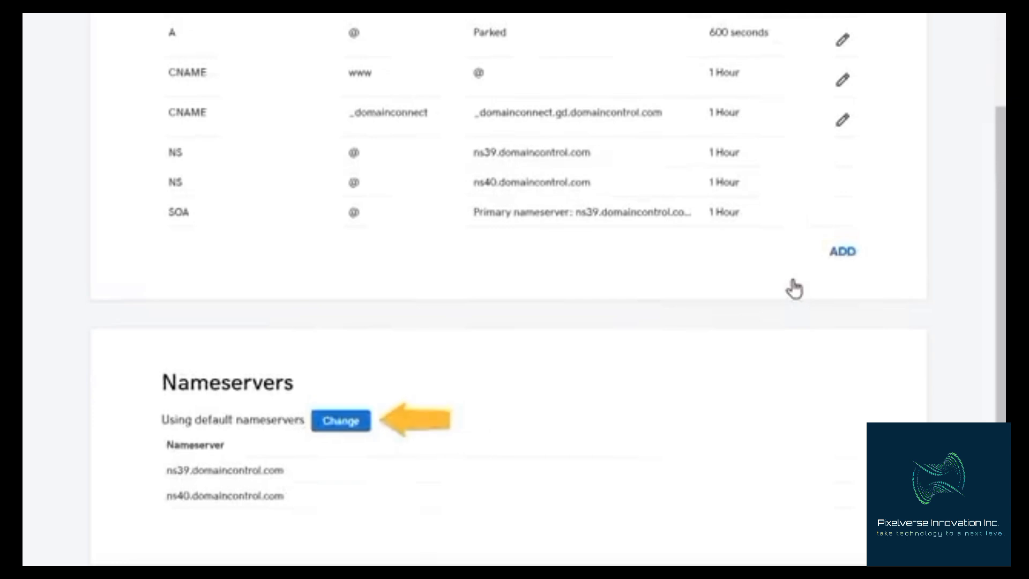
{"action": "left_click", "coordinate": [340, 426]}
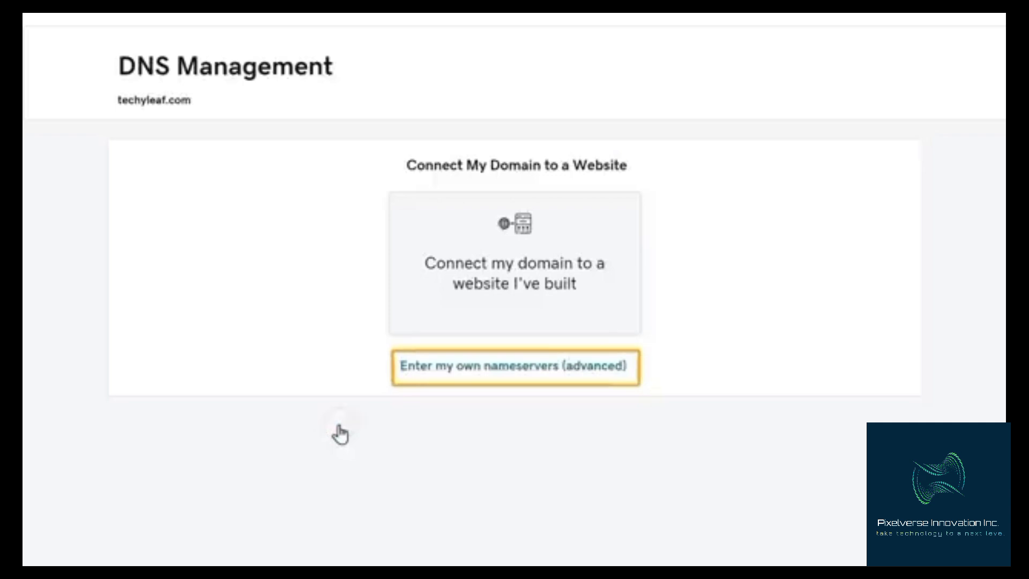
{"action": "left_click", "coordinate": [496, 373]}
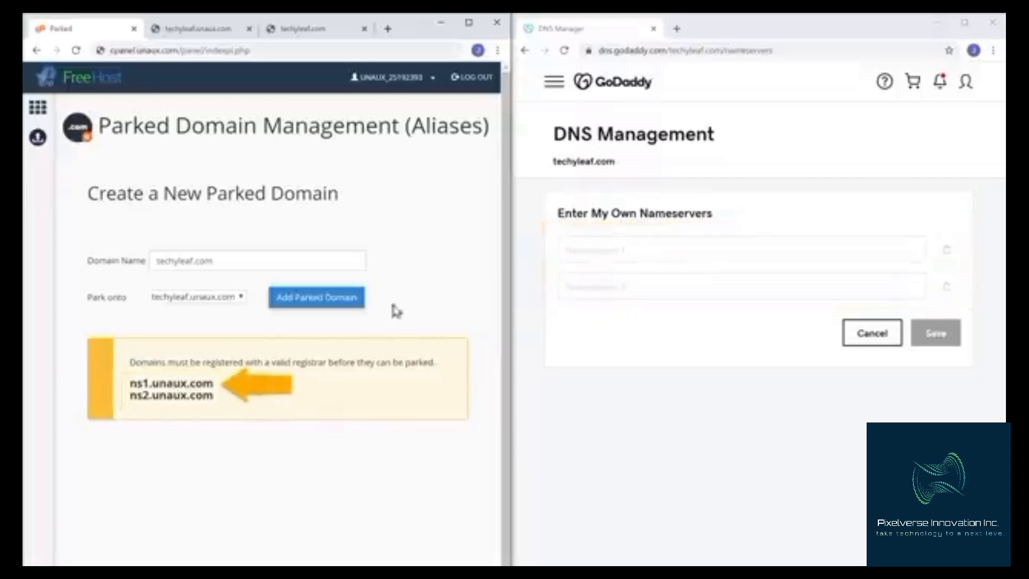
Copy ns1.unaux.com from the hosting panel and paste it into the first nameserver field
{"action": "left_click_drag", "start_coordinate": [130, 383], "coordinate": [198, 384]}
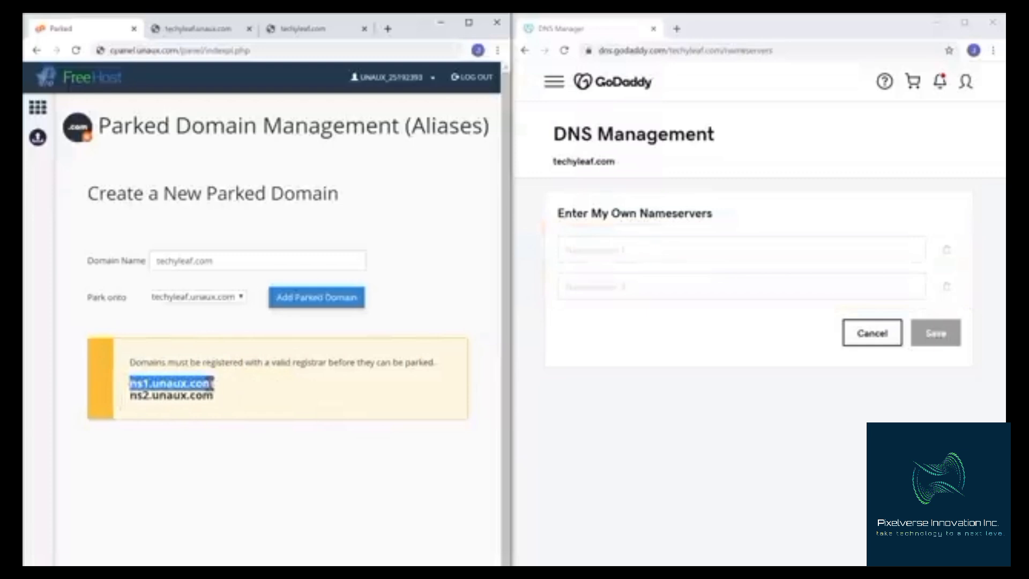
{"action": "right_click", "coordinate": [212, 383]}
{"action": "left_click", "coordinate": [234, 396]}
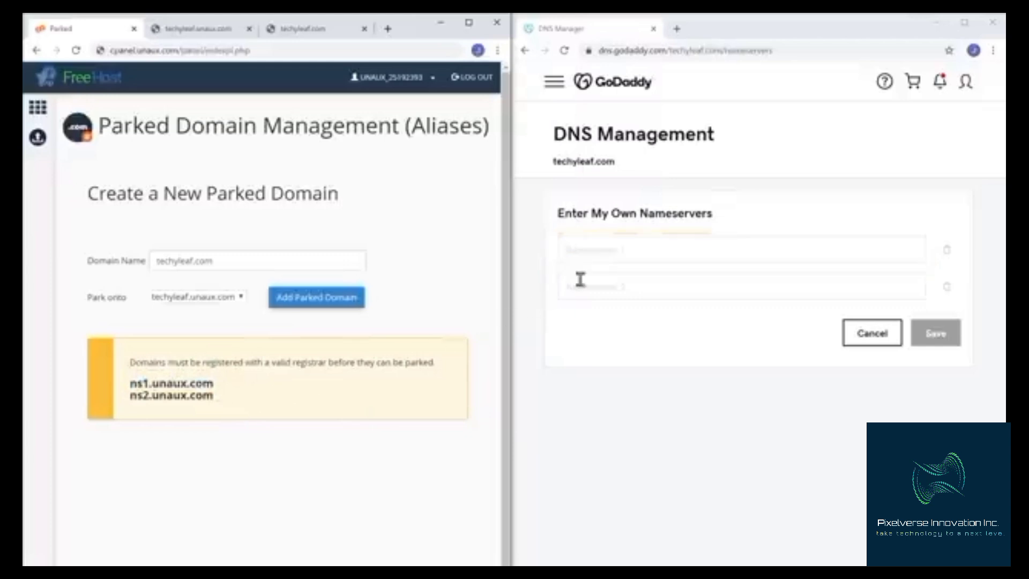
{"action": "right_click", "coordinate": [630, 251]}
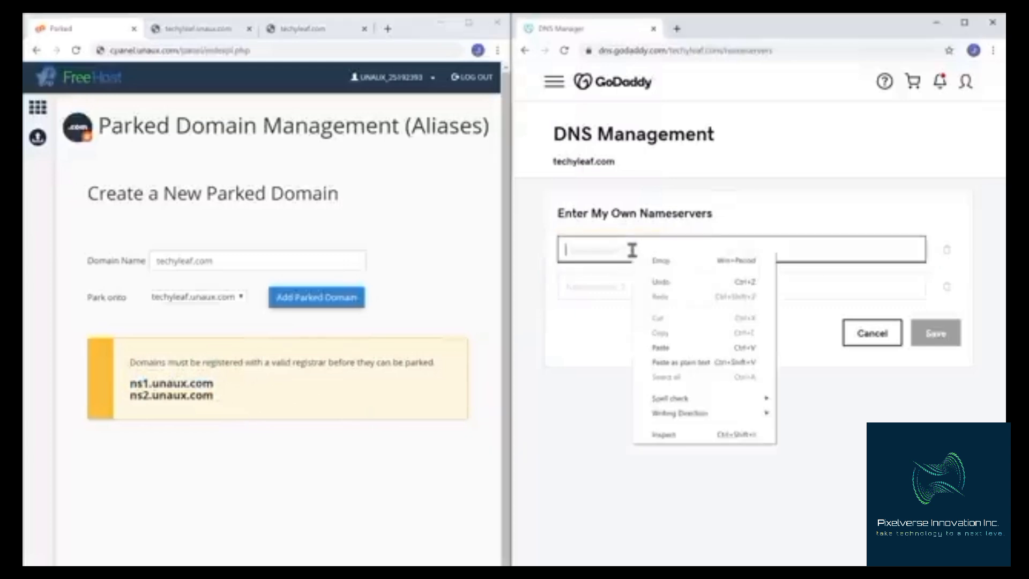
{"action": "left_click", "coordinate": [661, 349]}
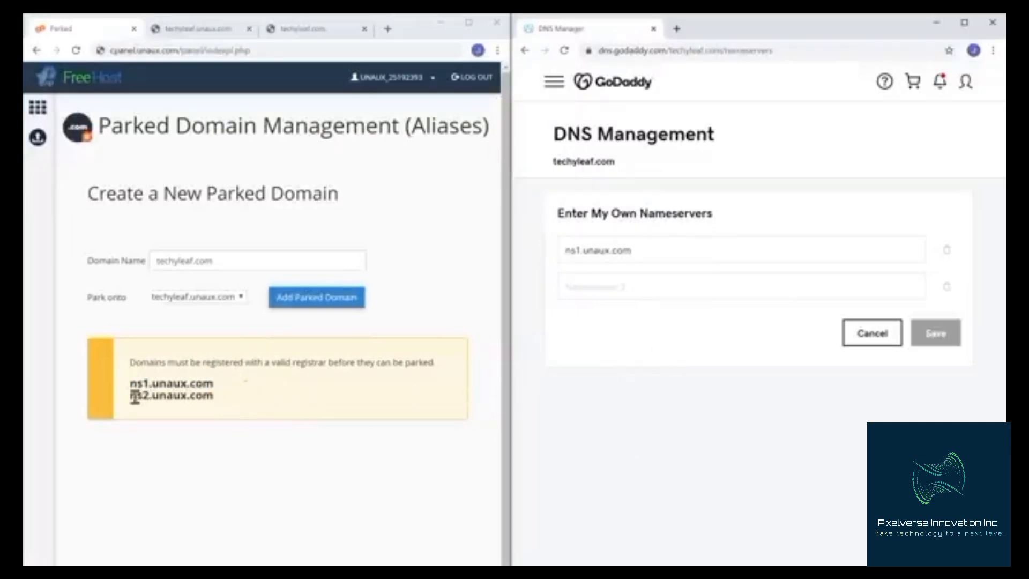
Copy ns2.unaux.com into the second nameserver field and save the custom nameservers
{"action": "left_click_drag", "start_coordinate": [134, 397], "coordinate": [215, 396]}
{"action": "right_click", "coordinate": [215, 396]}
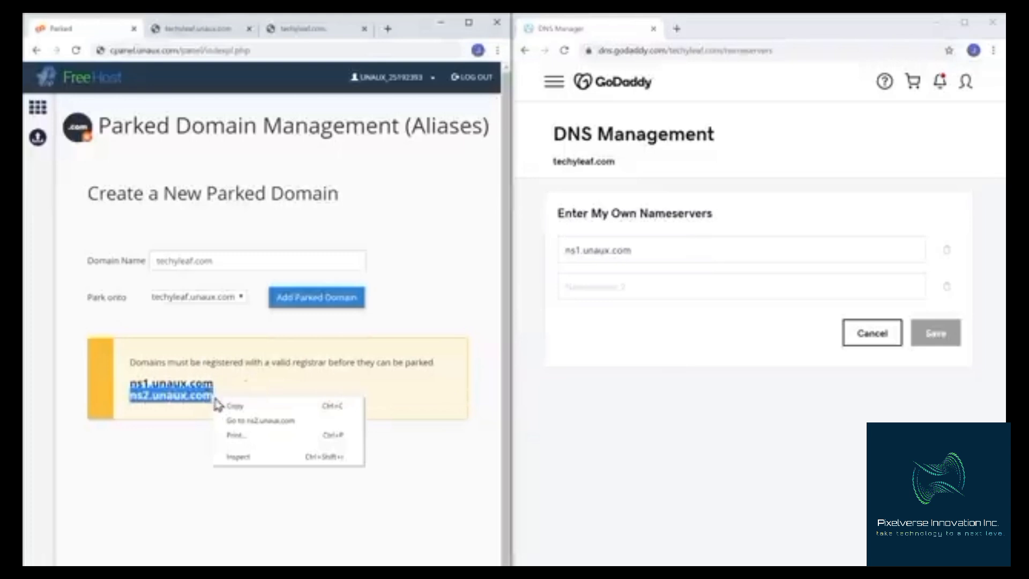
{"action": "left_click", "coordinate": [234, 406]}
{"action": "left_click", "coordinate": [233, 414]}
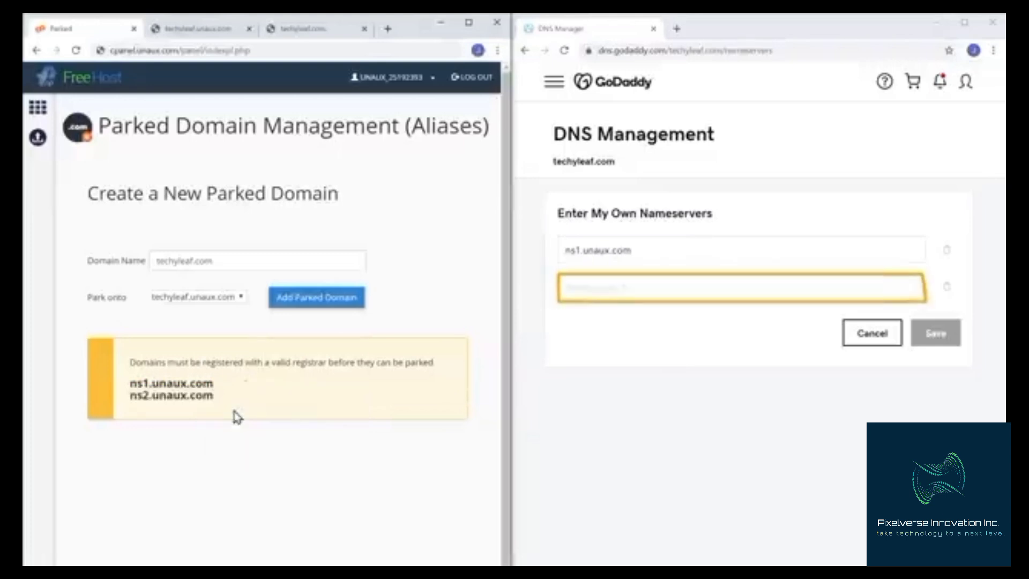
{"action": "right_click", "coordinate": [637, 288]}
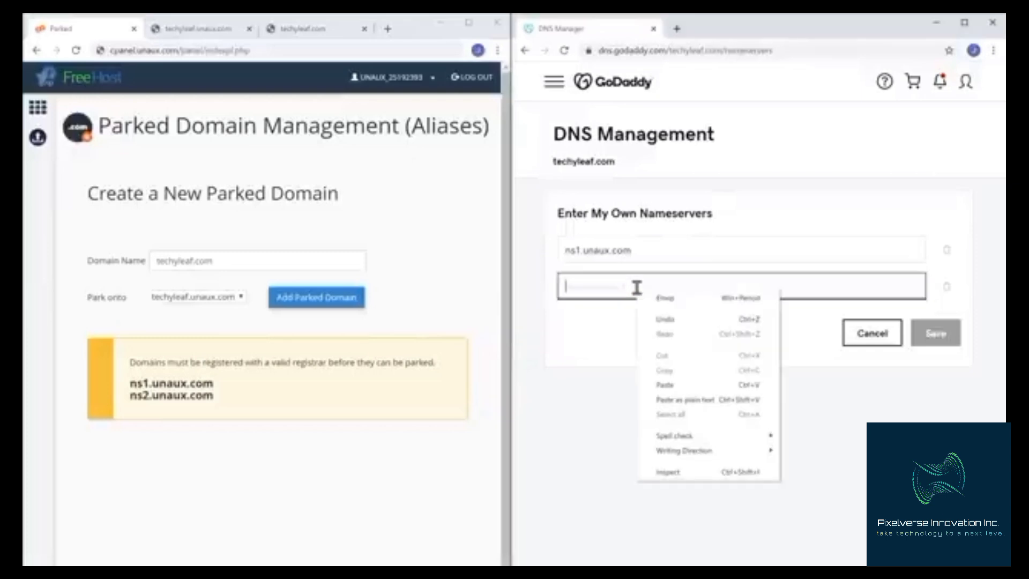
{"action": "left_click", "coordinate": [665, 385]}
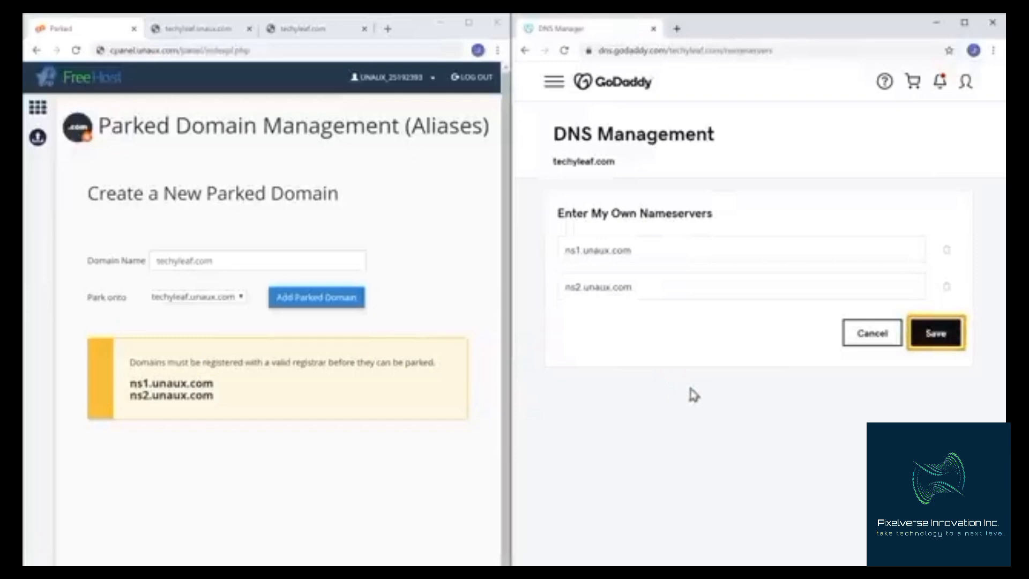
{"action": "left_click", "coordinate": [935, 333]}
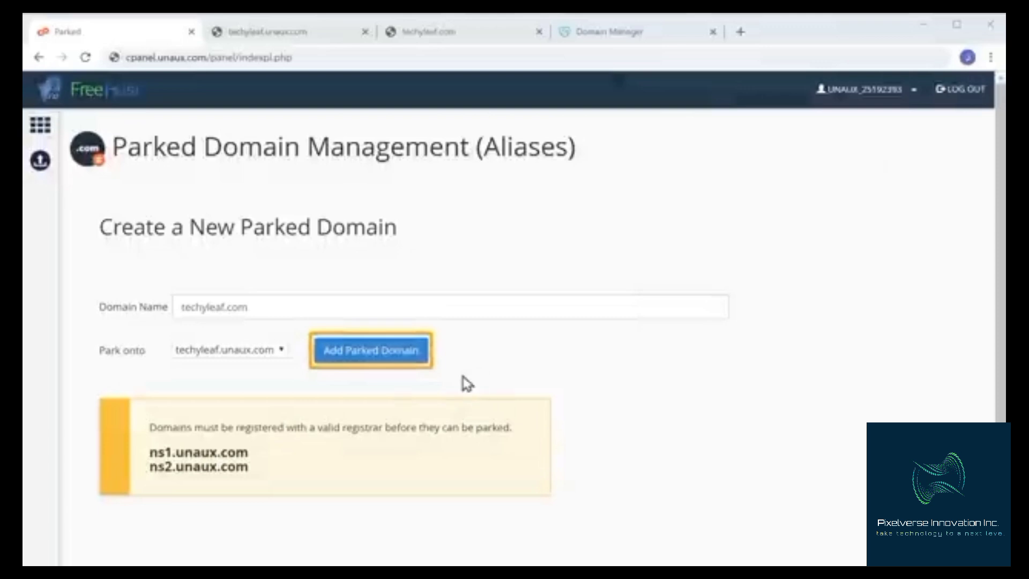
Add techyleaf.com as a parked domain onto techyleaf.unaux.com and copy the parked domain name
{"action": "left_click", "coordinate": [357, 367]}
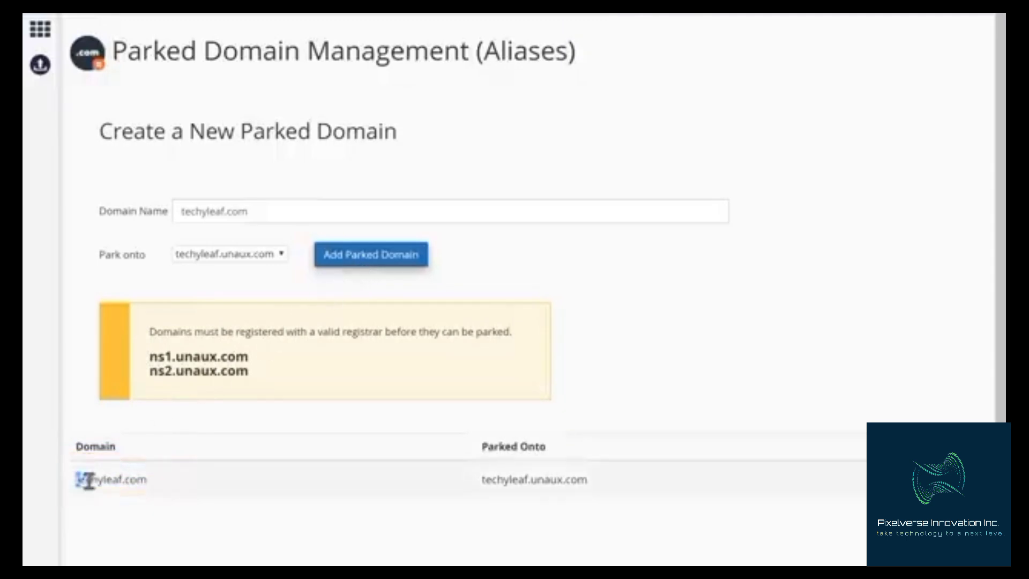
{"action": "left_click_drag", "start_coordinate": [88, 480], "coordinate": [146, 481]}
{"action": "right_click", "coordinate": [148, 485]}
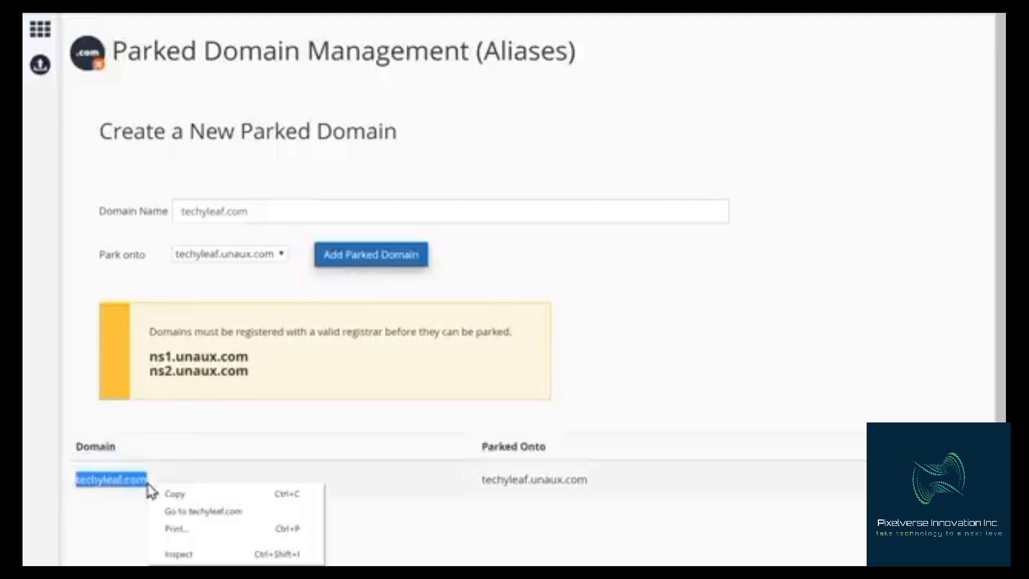
{"action": "left_click", "coordinate": [175, 496]}
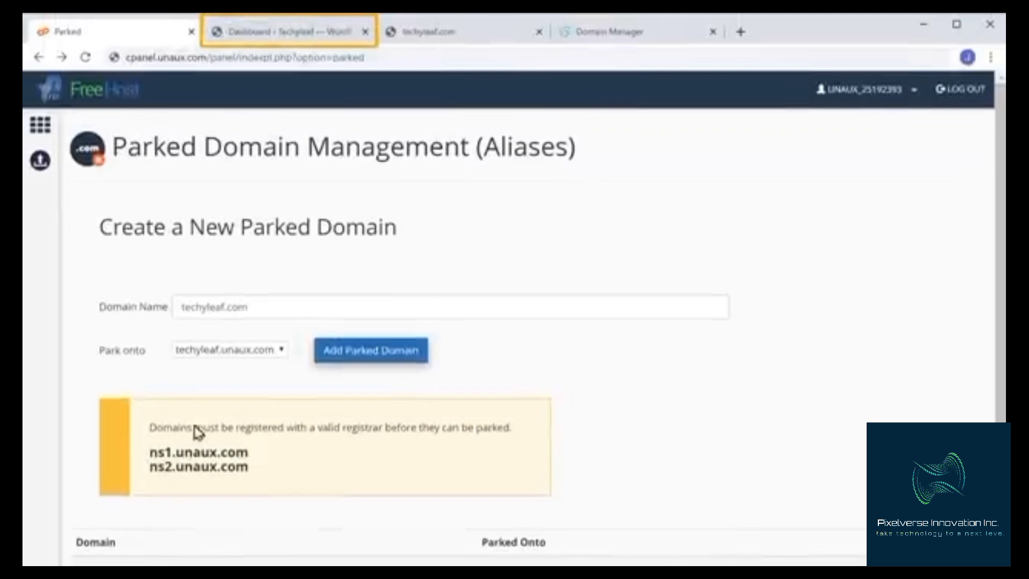
Open WordPress General Settings and replace the WordPress Address domain with techyleaf.com
{"action": "left_click", "coordinate": [289, 44]}
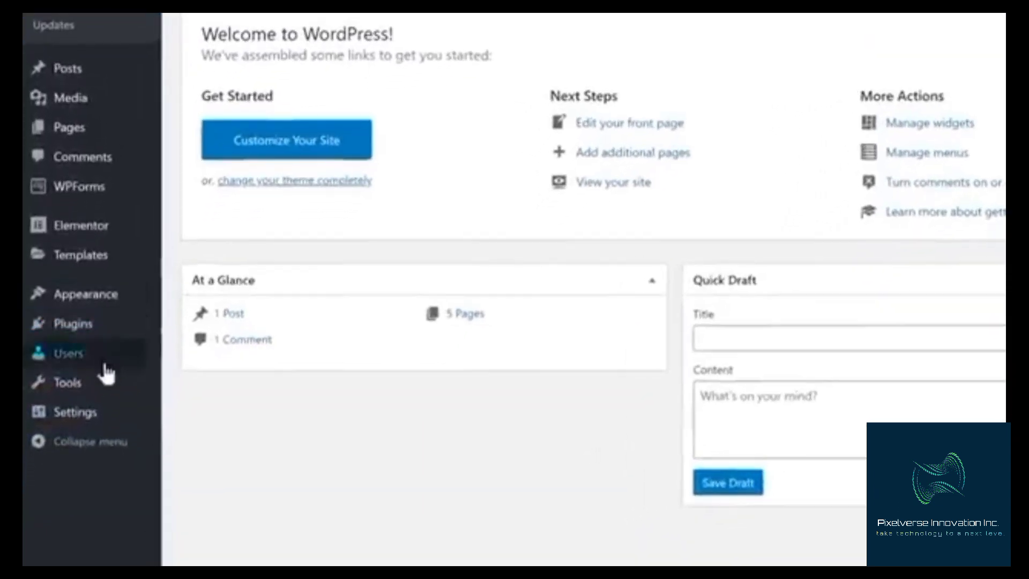
{"action": "mouse_move", "coordinate": [67, 494]}
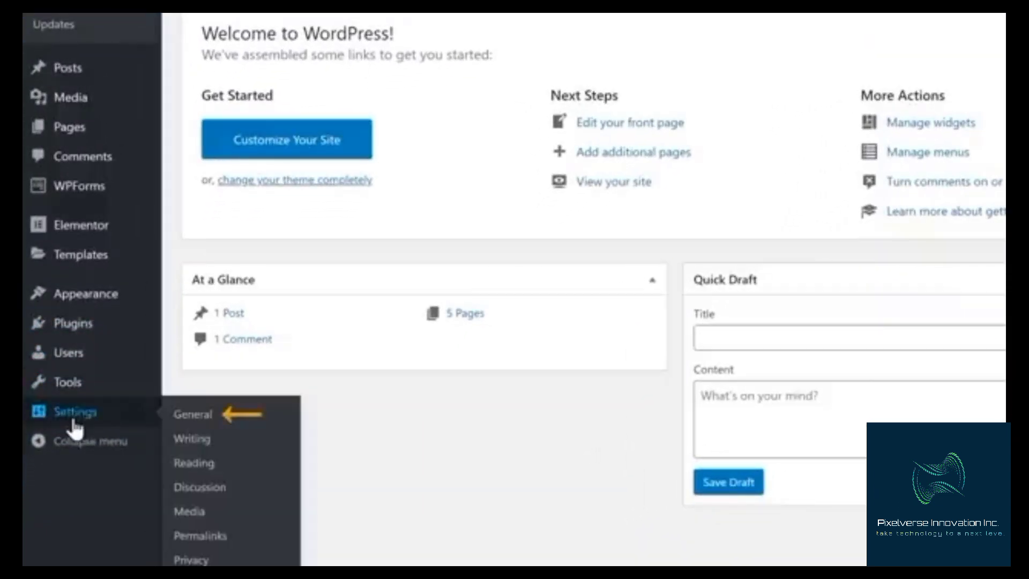
{"action": "left_click", "coordinate": [190, 424]}
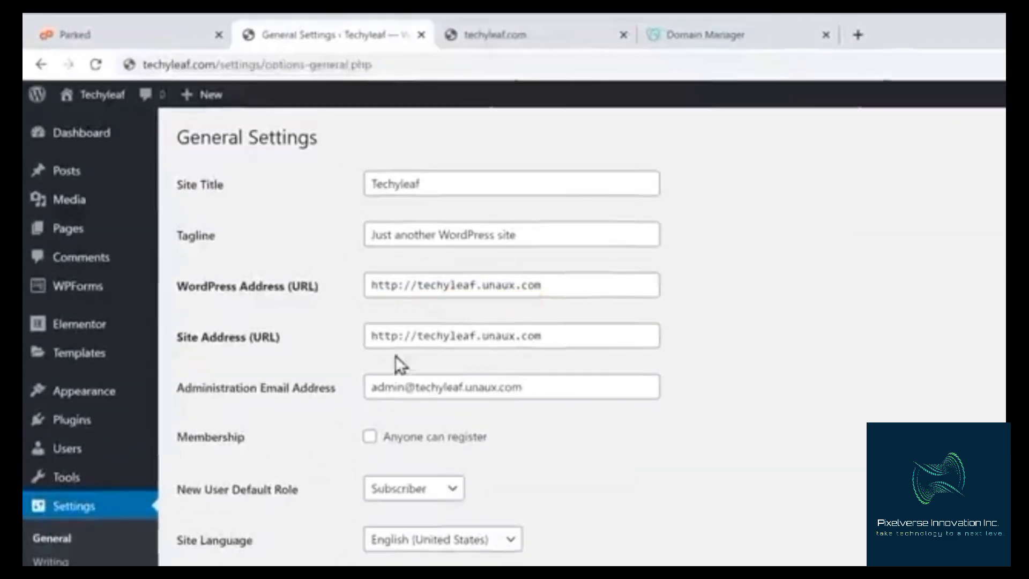
{"action": "left_click_drag", "start_coordinate": [418, 285], "coordinate": [543, 283]}
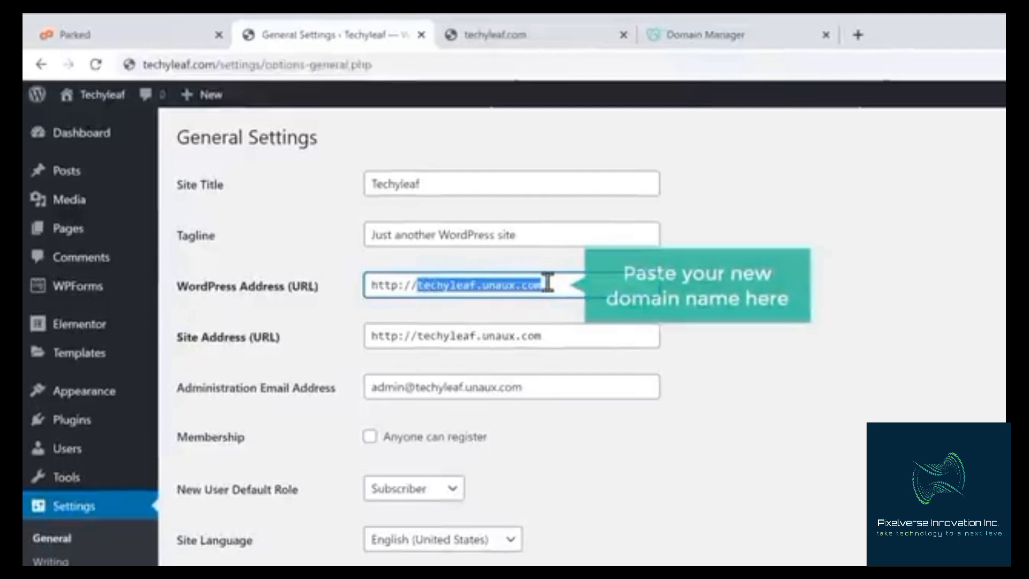
{"action": "right_click", "coordinate": [547, 283]}
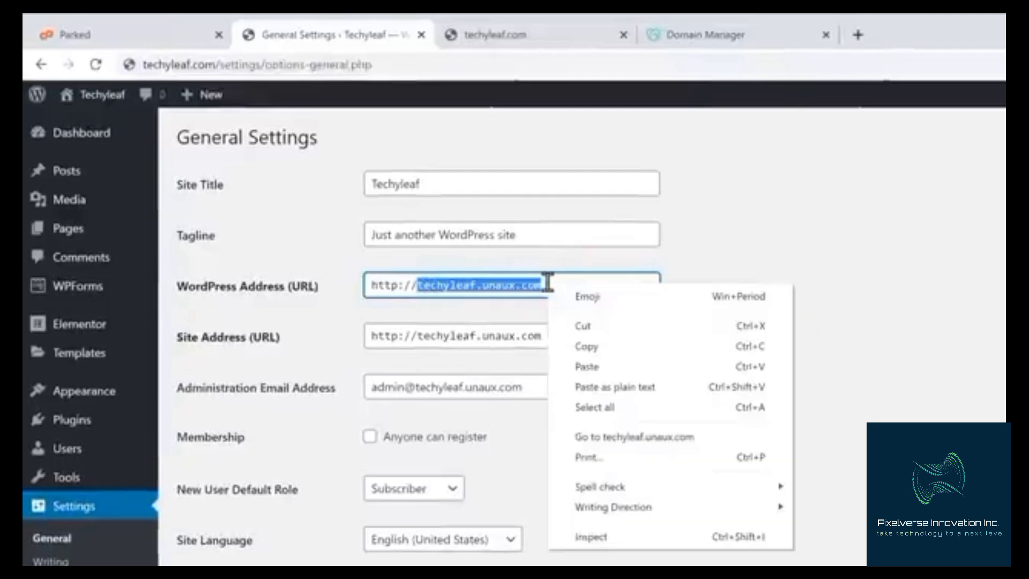
{"action": "left_click", "coordinate": [593, 366]}
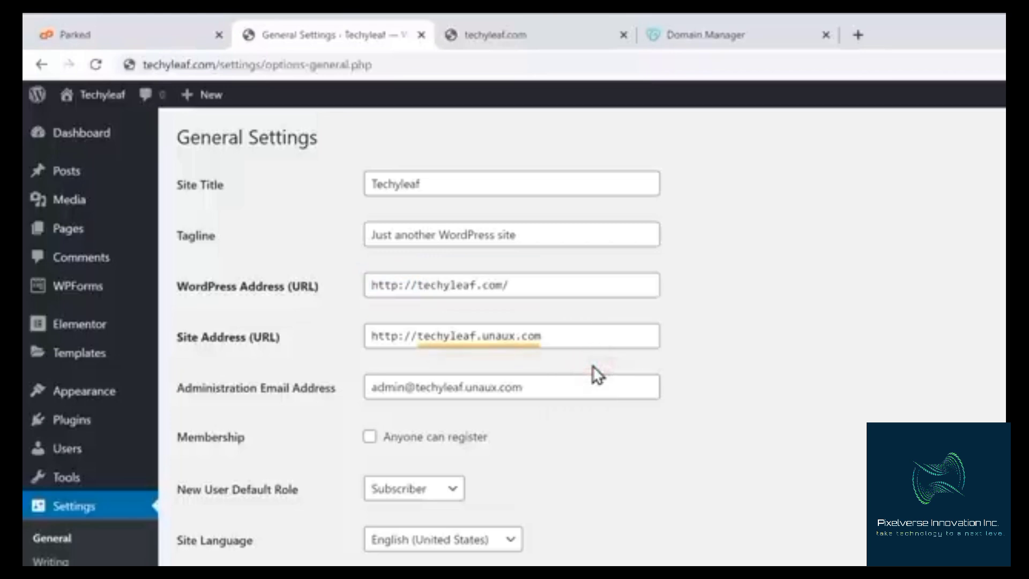
Replace the Site Address domain with techyleaf.com, save the changes and switch to the techyleaf.com tab
{"action": "left_click_drag", "start_coordinate": [417, 336], "coordinate": [540, 335]}
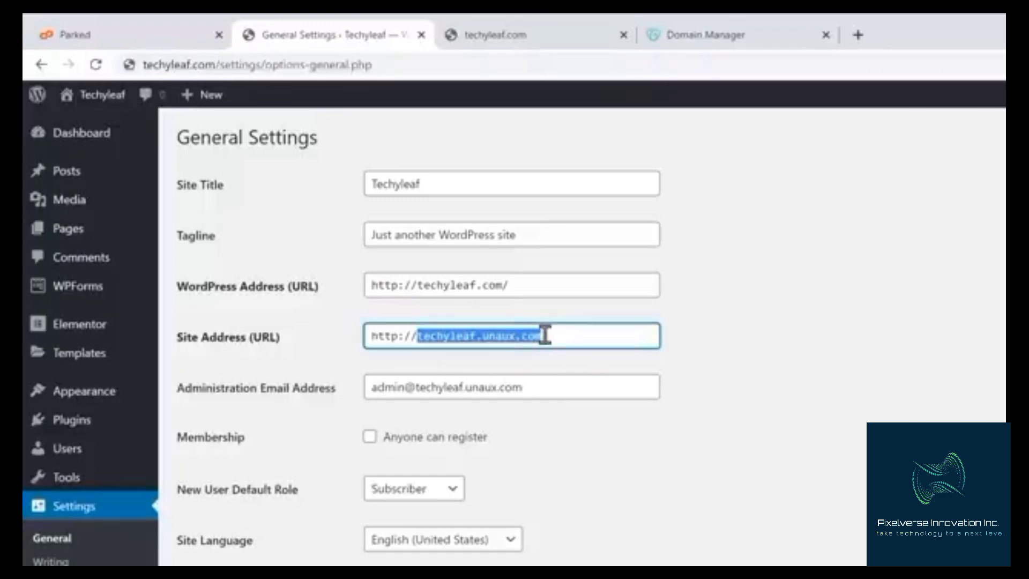
{"action": "right_click", "coordinate": [544, 335]}
{"action": "left_click", "coordinate": [584, 424]}
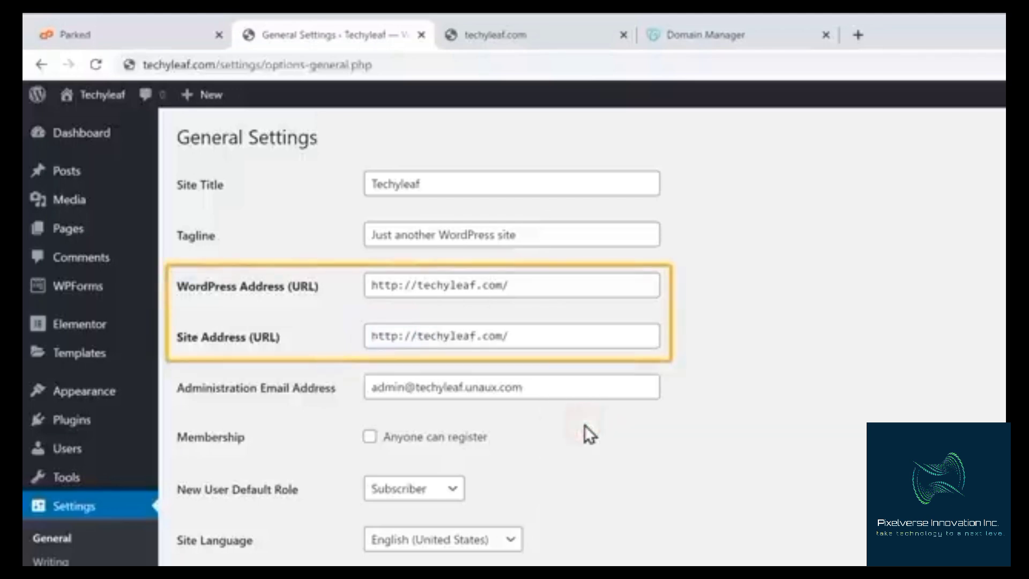
{"action": "scroll", "coordinate": [584, 424], "scroll_direction": "down", "scroll_amount": 9}
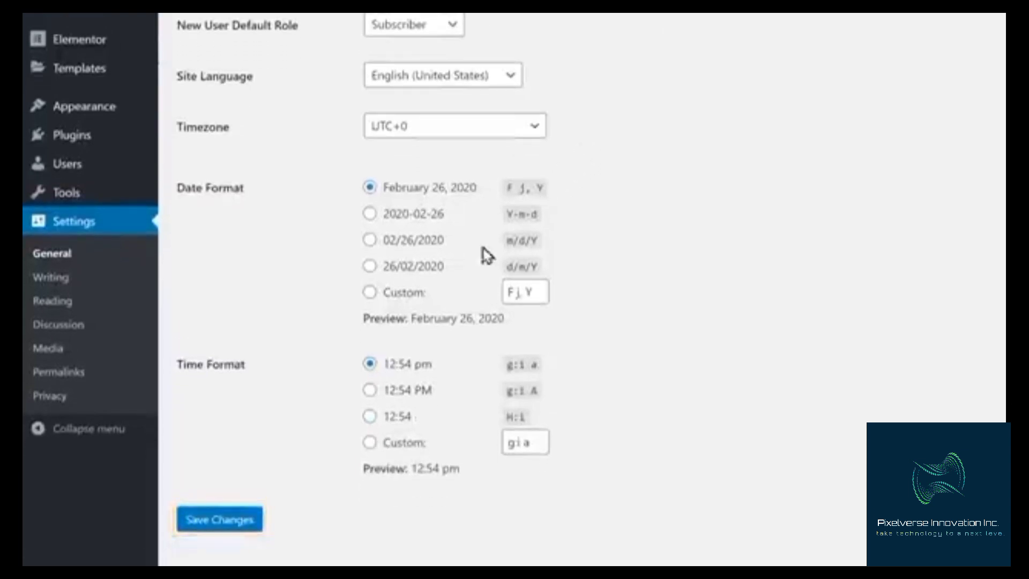
{"action": "left_click", "coordinate": [212, 528]}
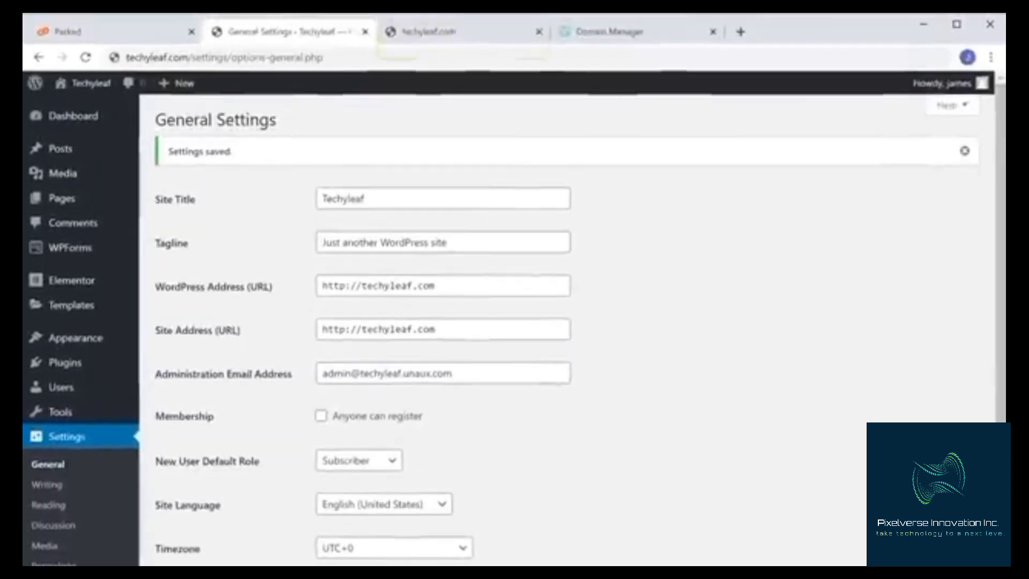
{"action": "left_click", "coordinate": [416, 38]}
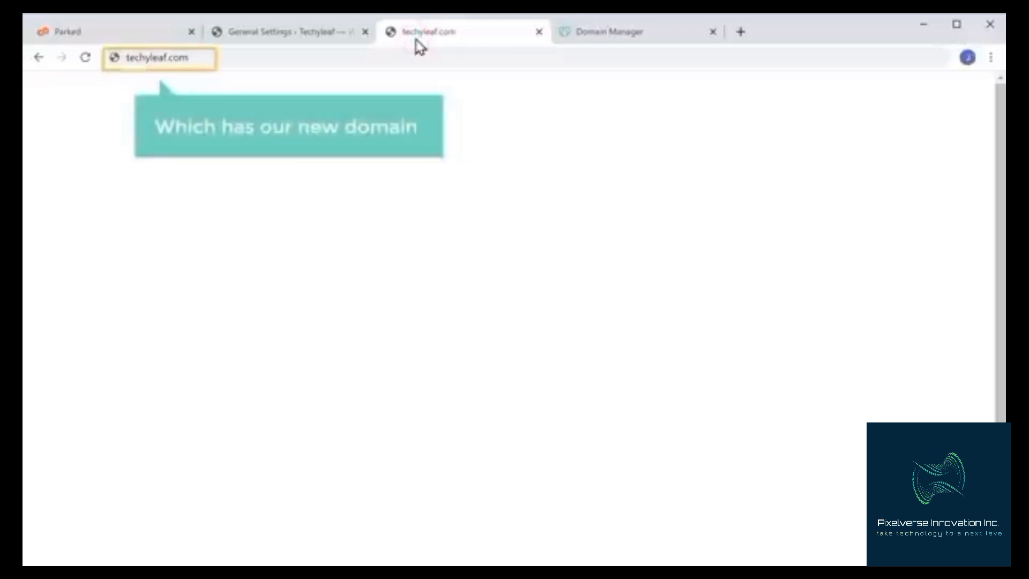